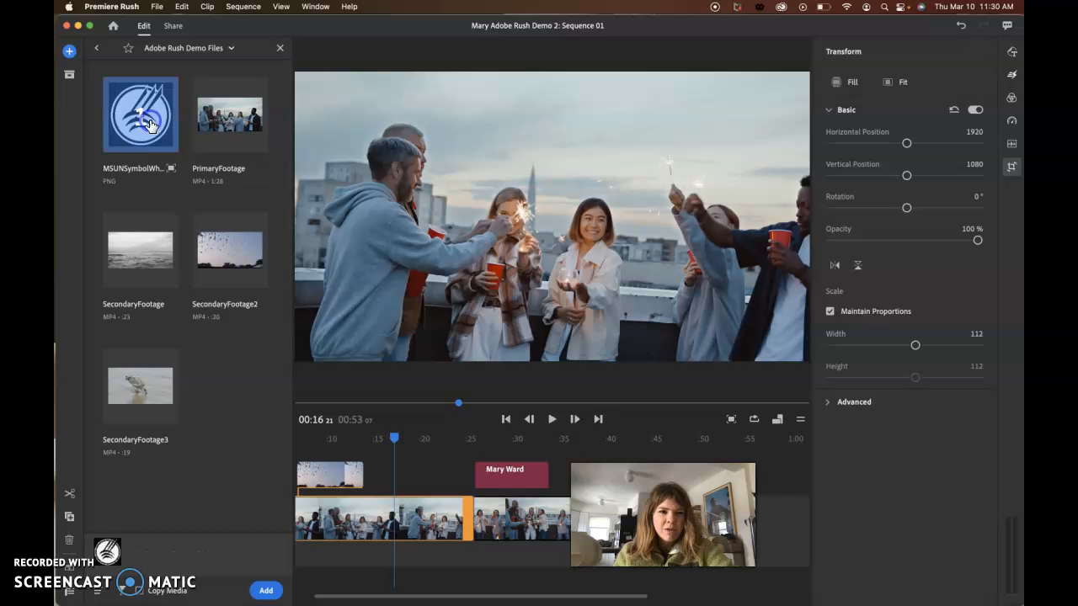
- Add the selected MSUNSymbolWhite logo image to the sequence and scale it proportionally to a width of 54
click(267, 591)
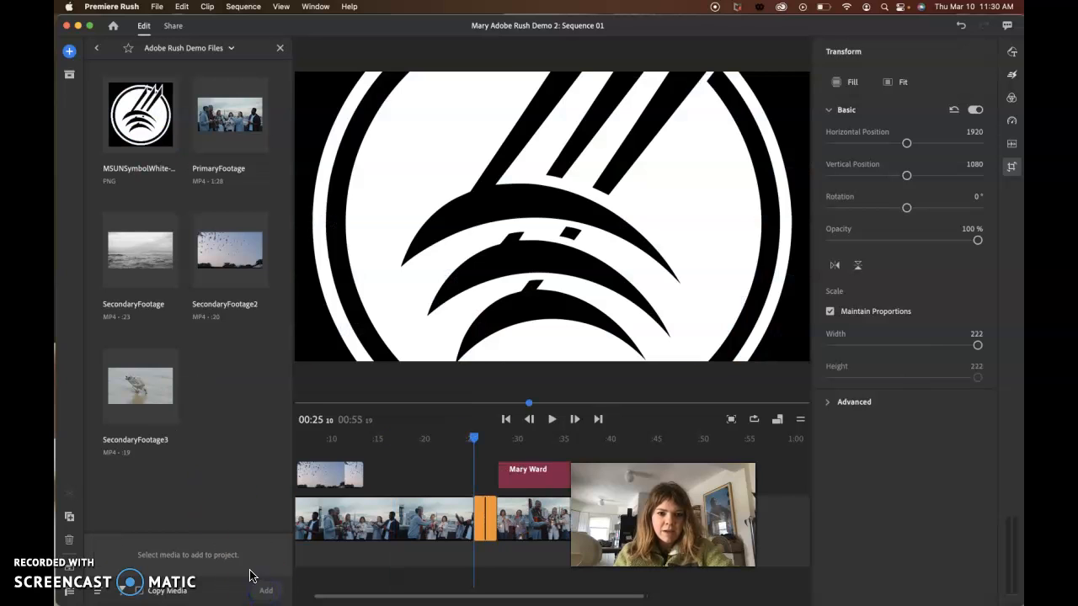
click(1011, 169)
click(1011, 168)
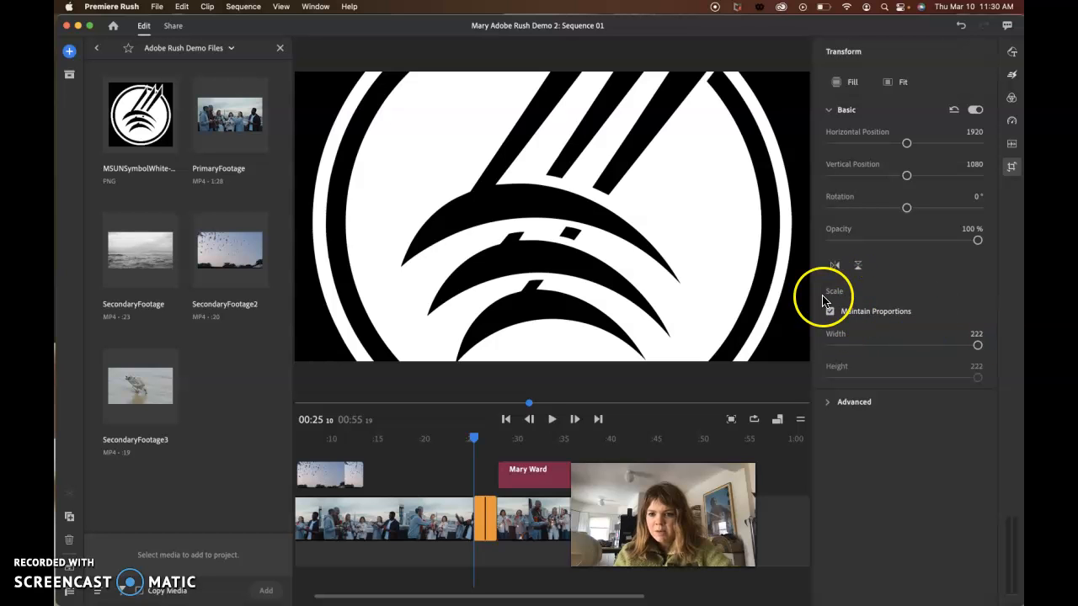
drag(977, 346, 869, 348)
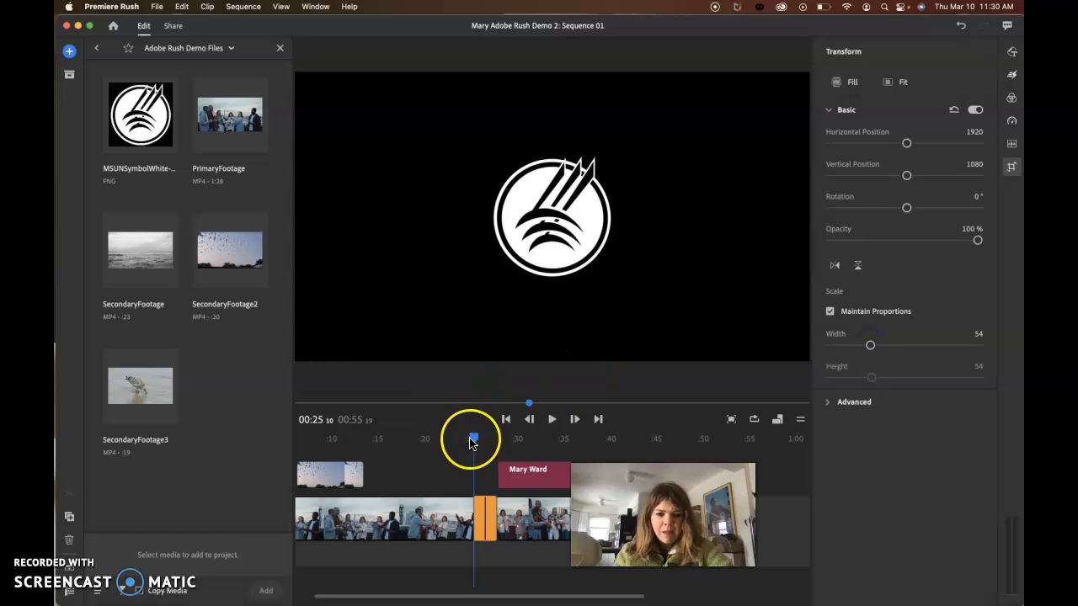
click(354, 511)
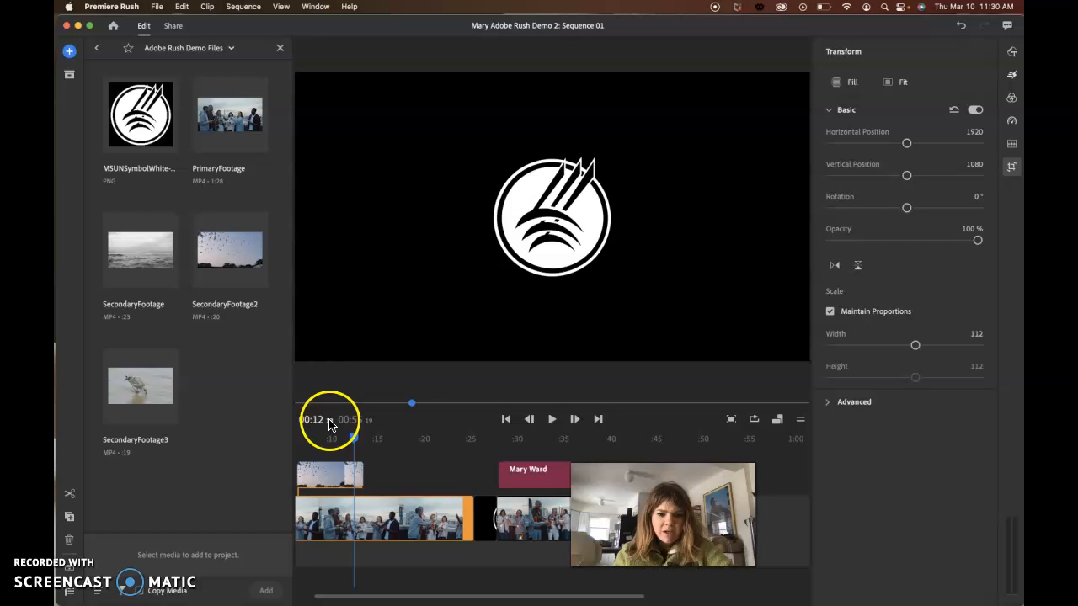
click(551, 418)
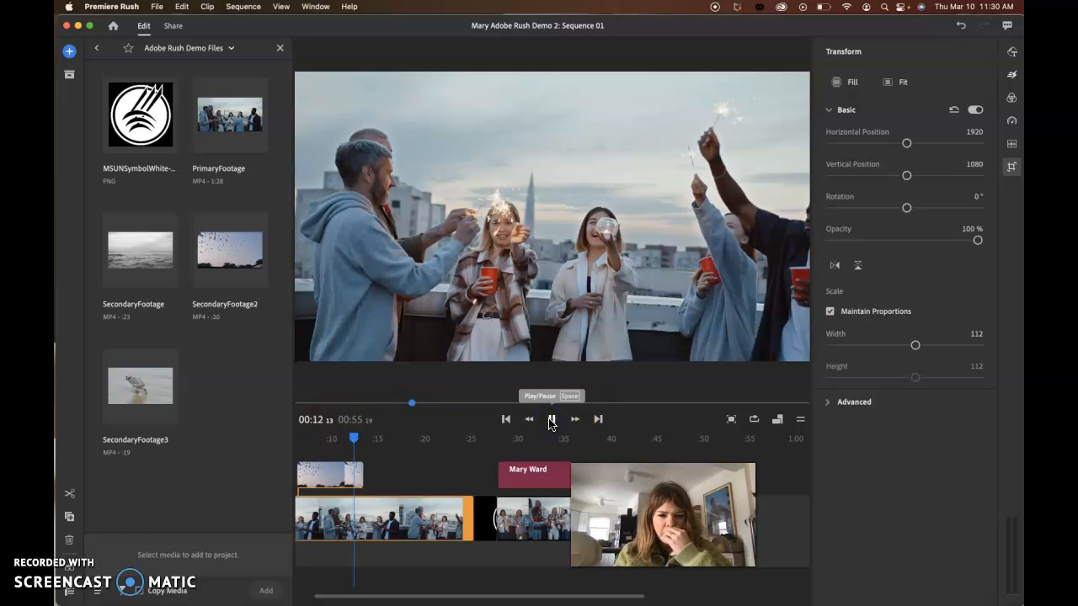
drag(492, 518, 457, 510)
click(473, 505)
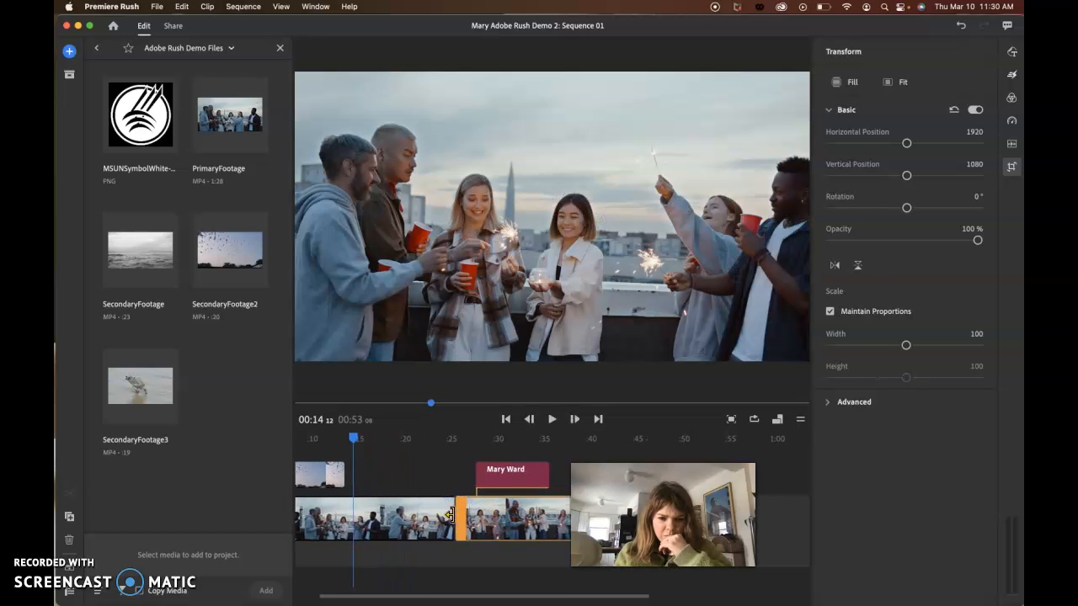
click(453, 515)
key(super+z)
key(super+z)
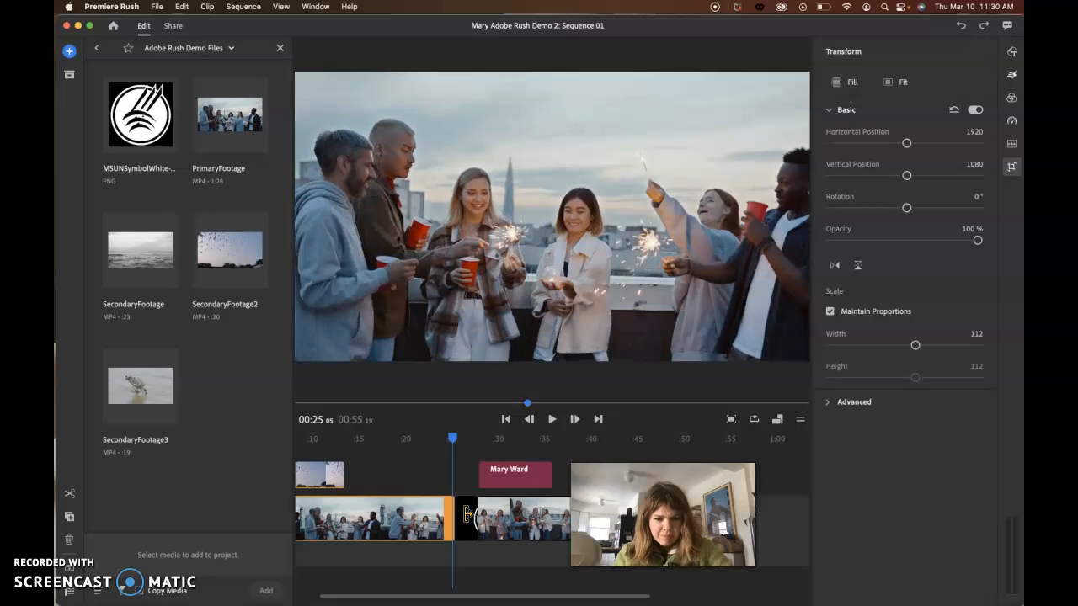
- Move the logo clip onto the track above the primary footage, spanning about 16 to 21 seconds
click(466, 516)
drag(453, 496, 345, 495)
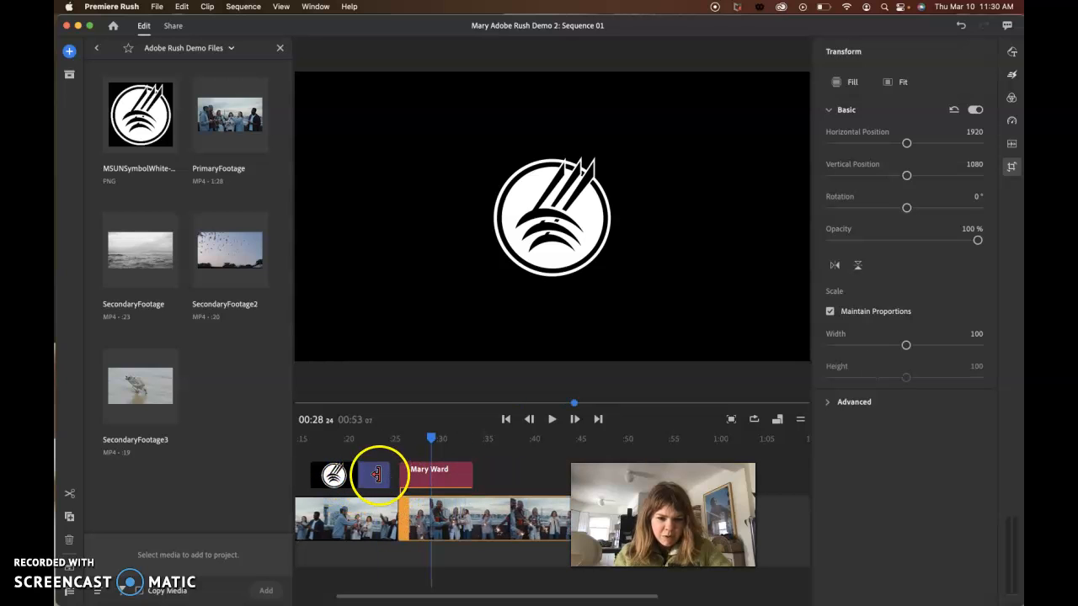
click(378, 476)
drag(358, 477, 355, 477)
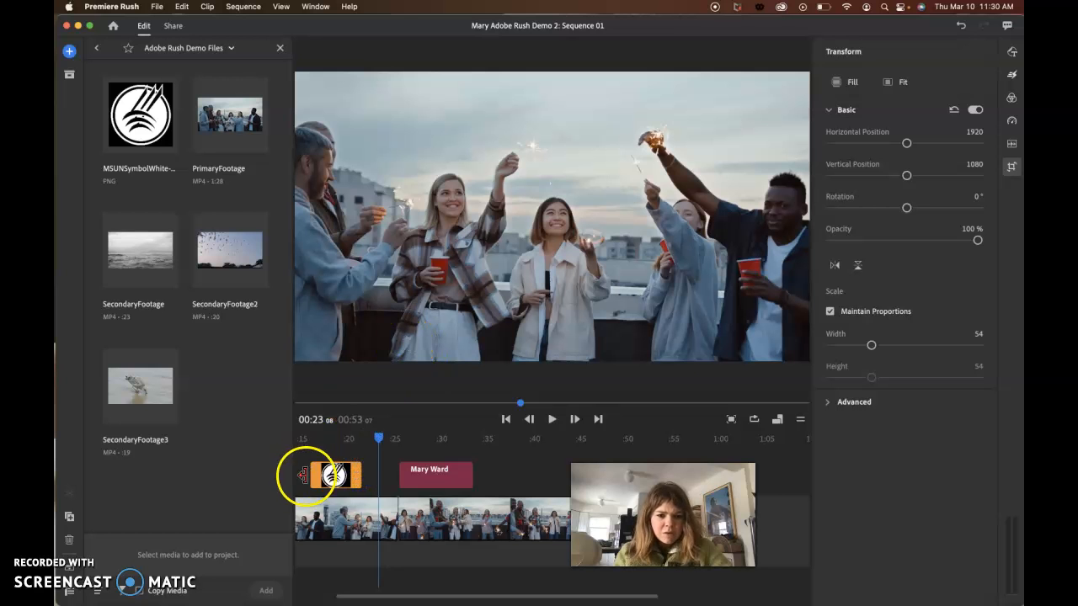
click(333, 527)
click(335, 475)
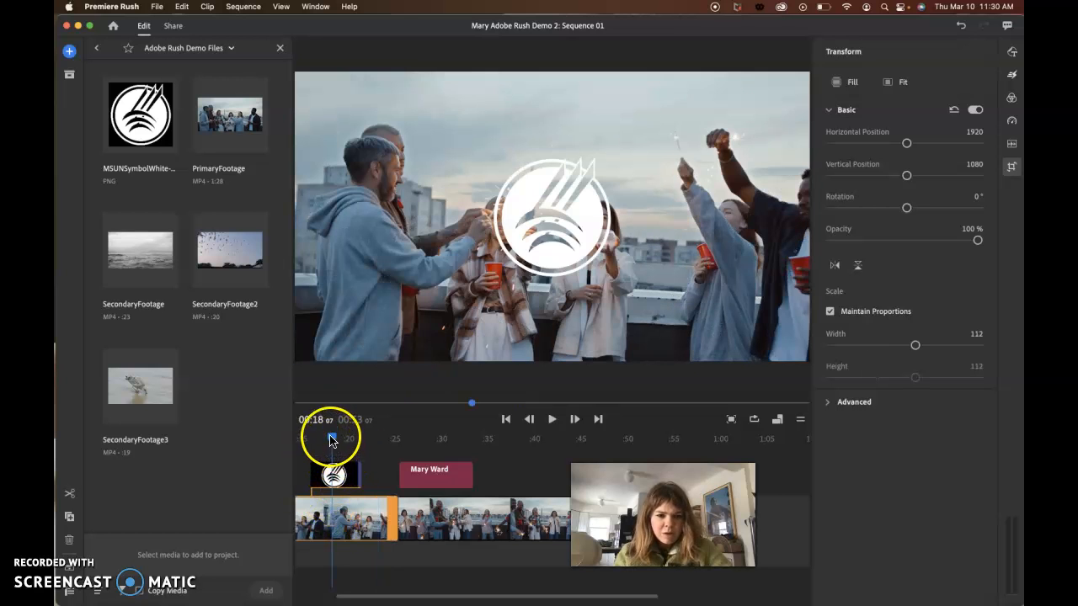
click(621, 255)
drag(621, 255, 597, 250)
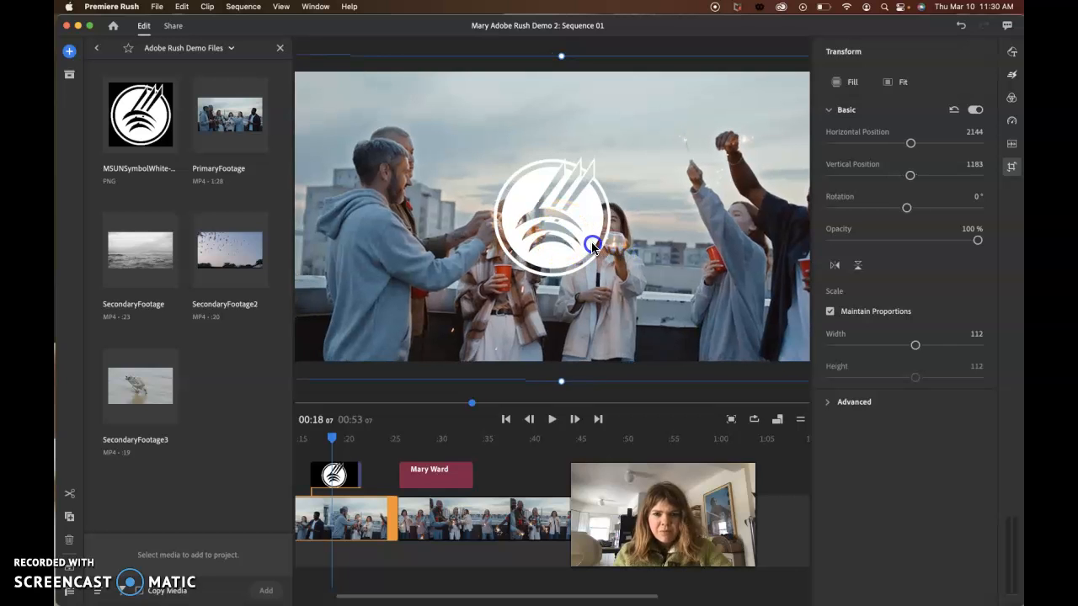
mouse_move(909, 175)
mouse_down()
mouse_move(923, 180)
mouse_move(909, 181)
mouse_up()
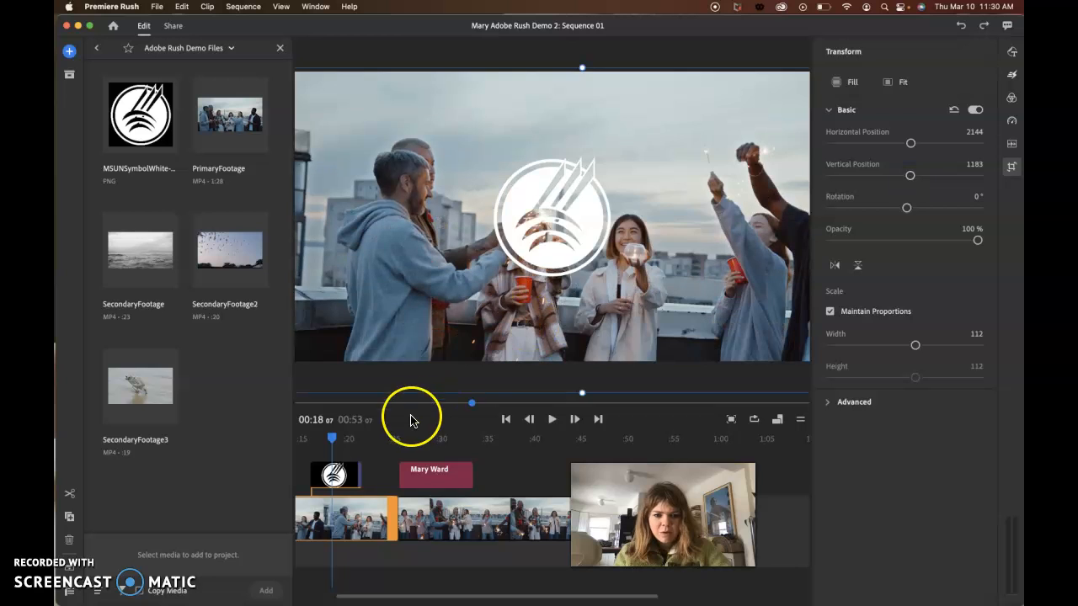
- Place the logo at horizontal position 529 and vertical position 1845, and scale it proportionally to a width of 27
click(355, 477)
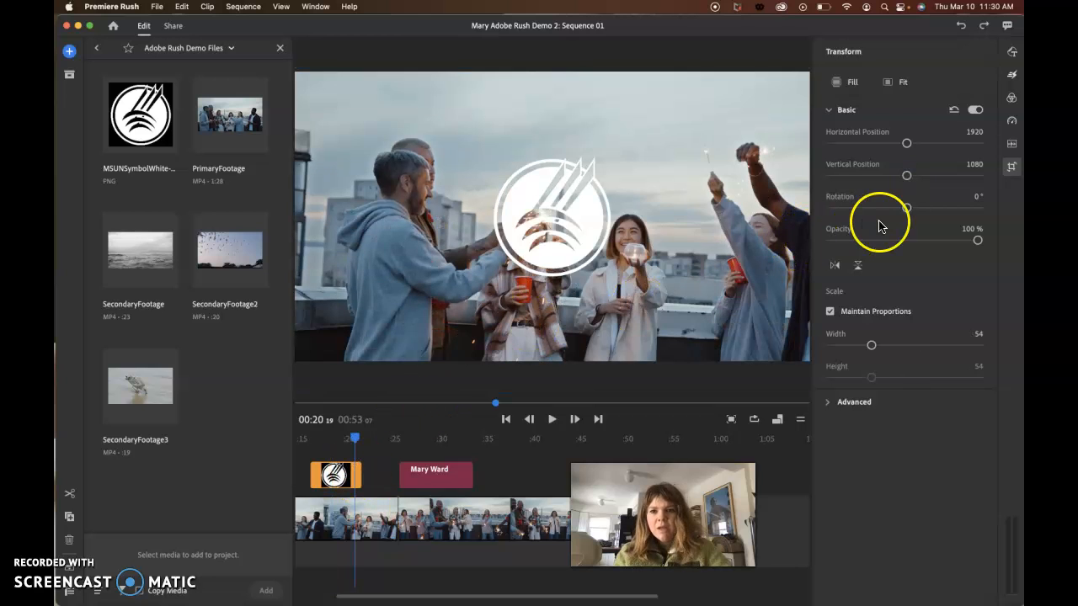
drag(909, 181, 875, 145)
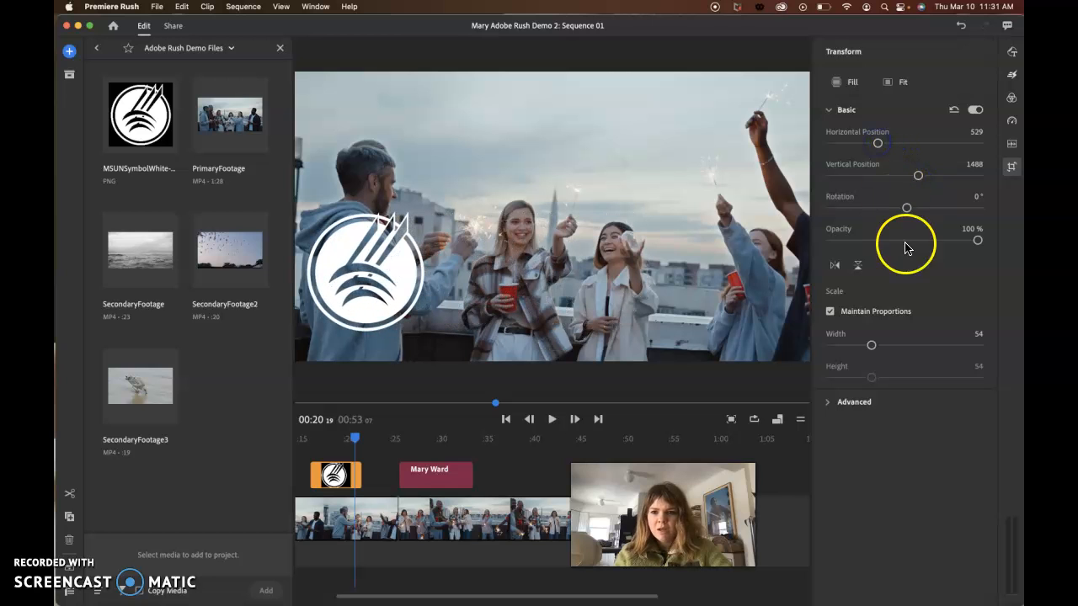
drag(870, 345, 849, 345)
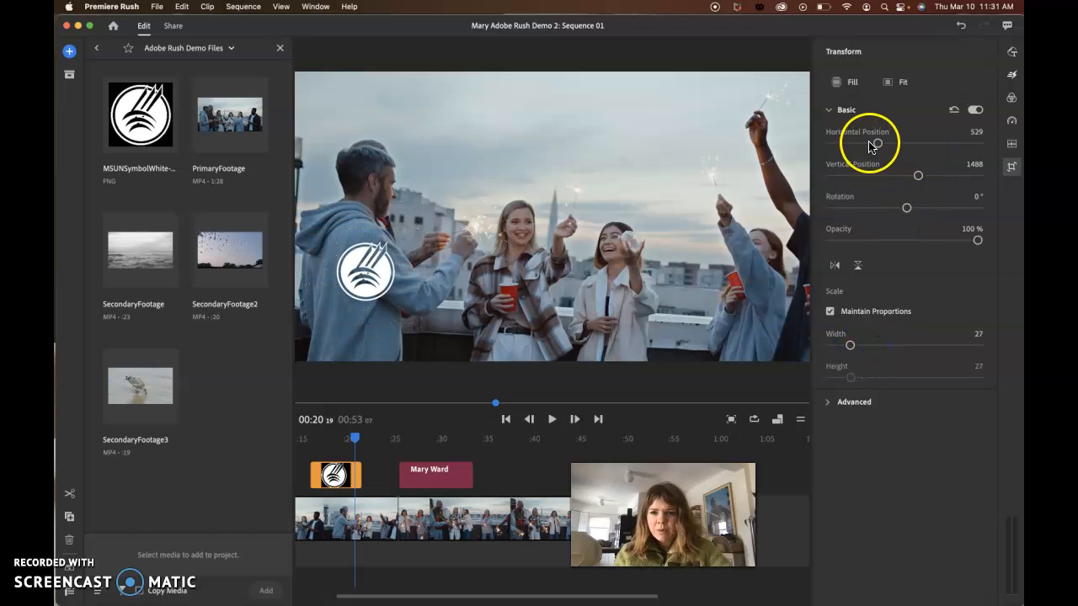
drag(918, 176, 931, 179)
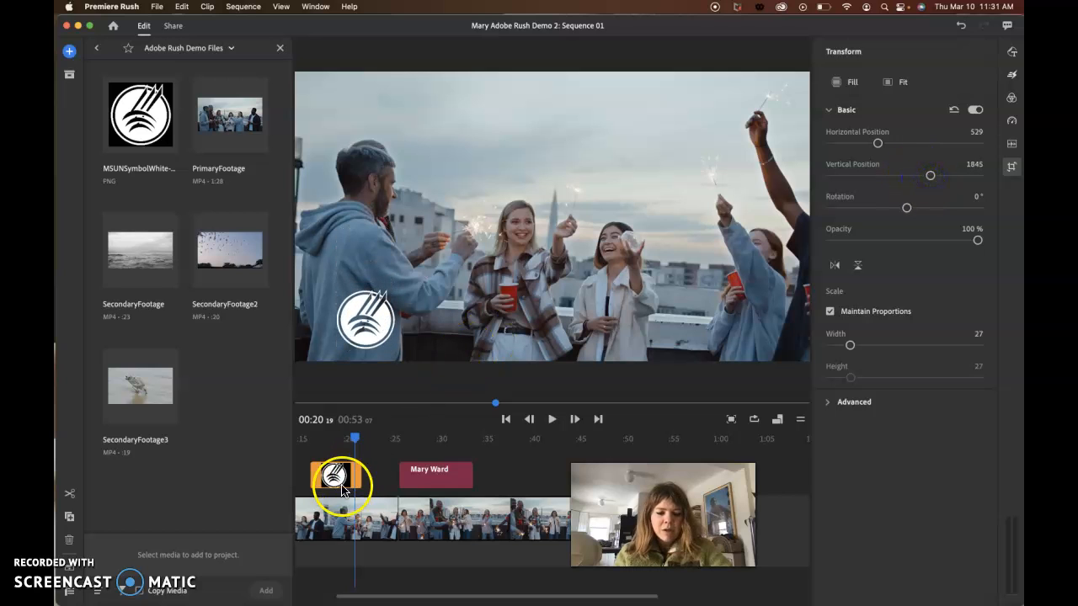
- Hide the clip editing properties and enlarge the timeline area below the preview
scroll(357, 483, left, 5)
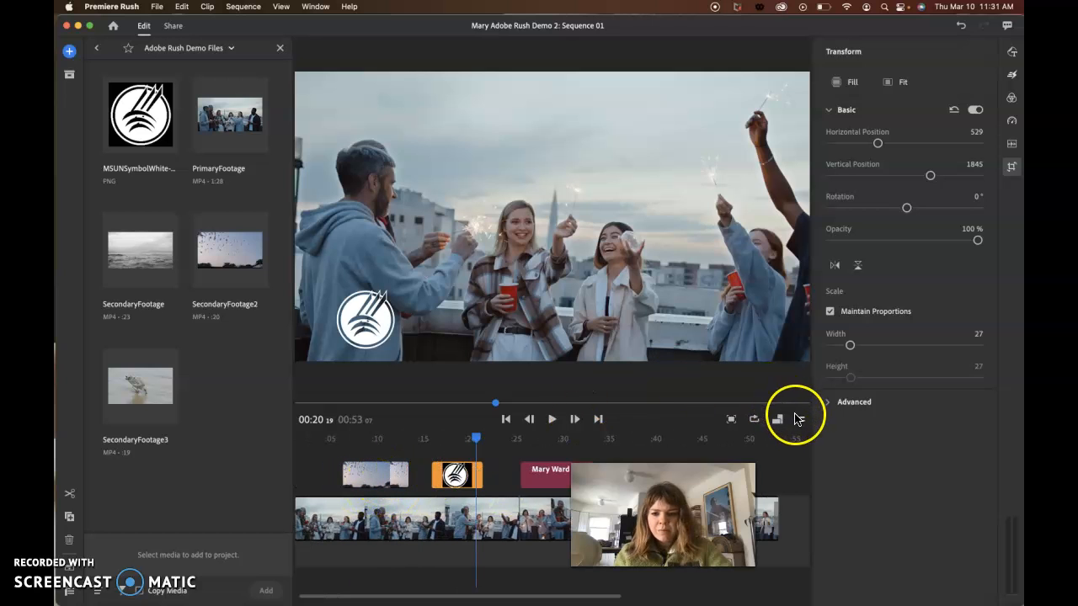
click(1009, 53)
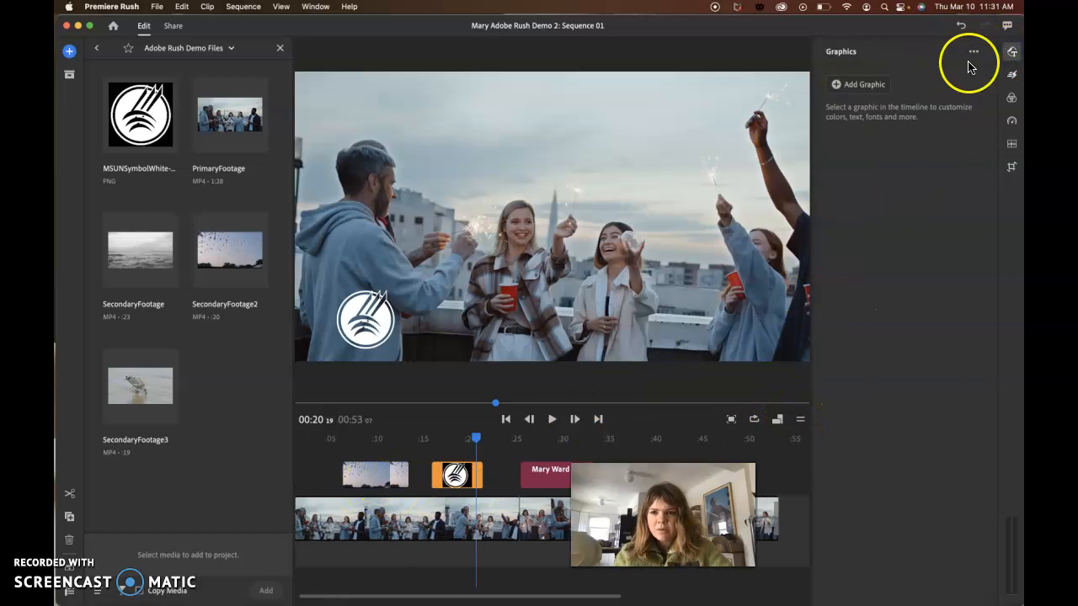
click(974, 52)
click(841, 60)
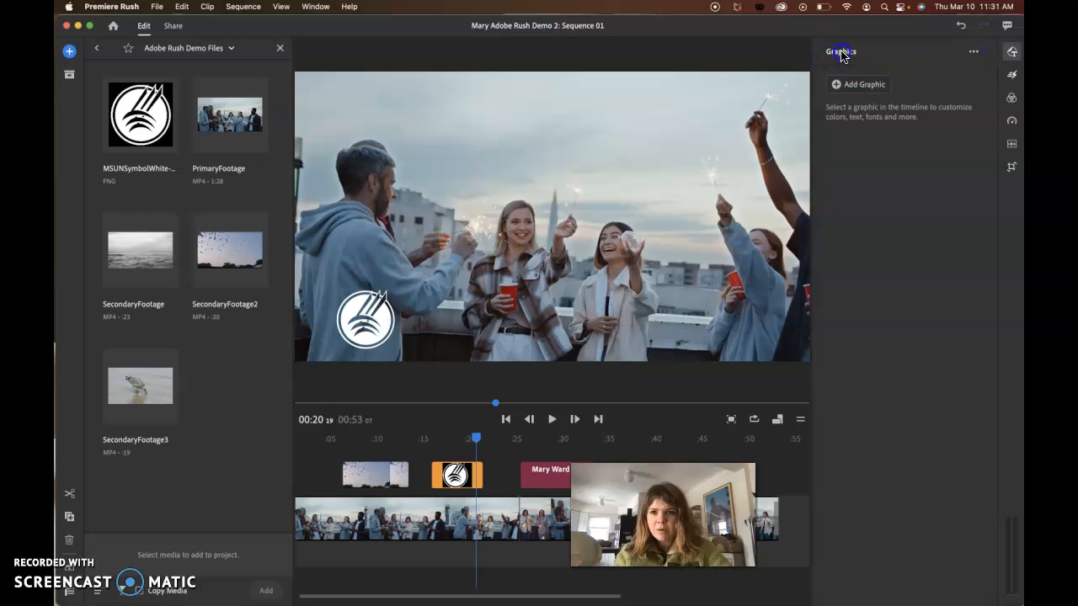
click(1013, 53)
click(696, 457)
drag(674, 469, 918, 475)
drag(986, 420, 968, 327)
- Scrub the sequence back to its start and select the logo clip on the overlay track
scroll(496, 446, left, 1)
scroll(497, 446, right, 1)
scroll(497, 446, left, 1)
drag(489, 347, 350, 348)
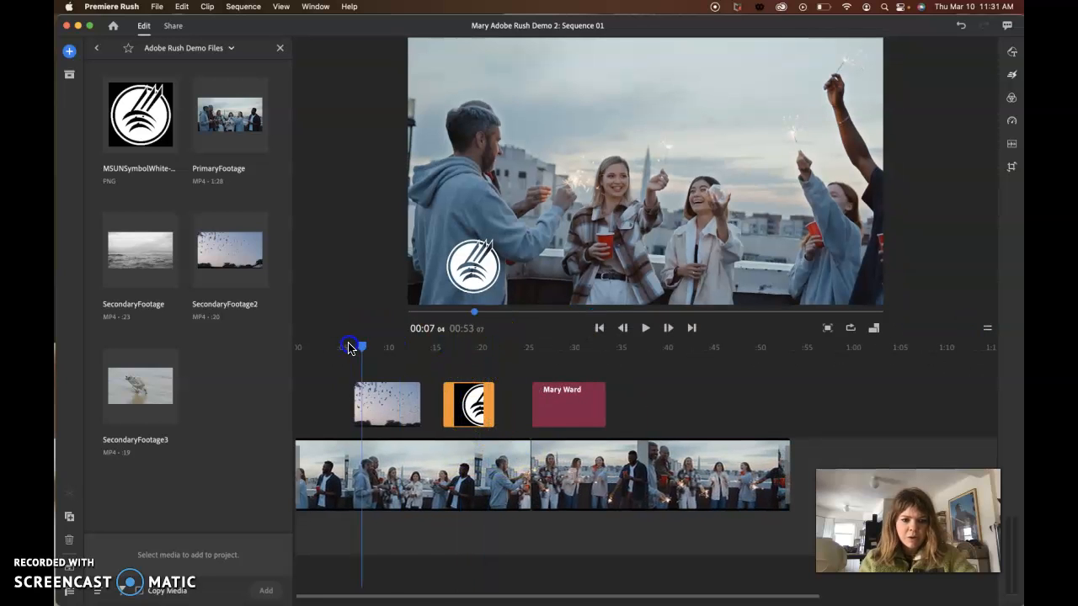
drag(241, 342, 242, 343)
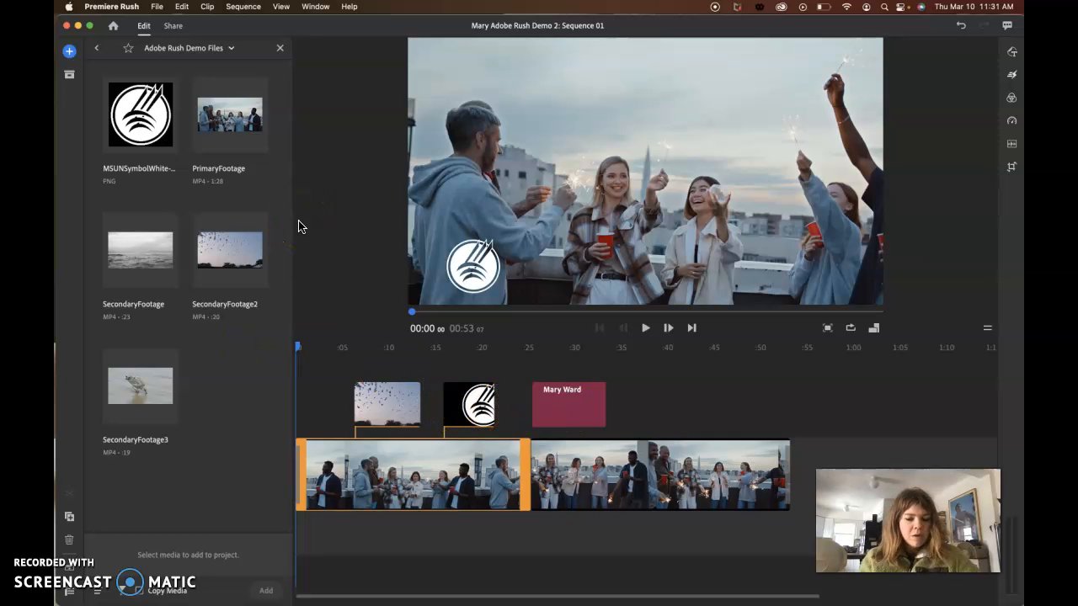
click(471, 409)
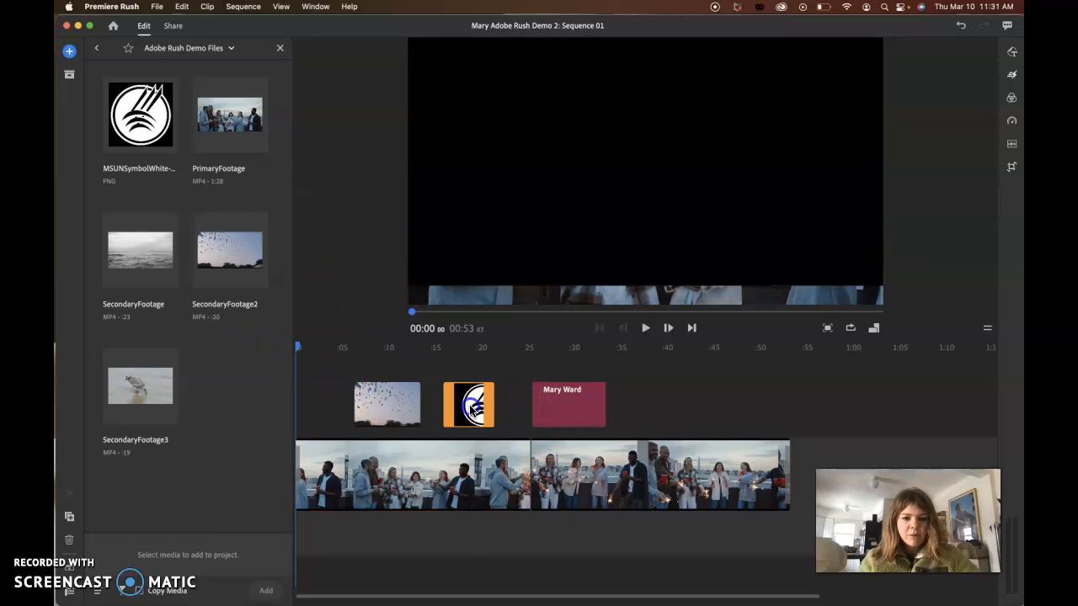
click(471, 408)
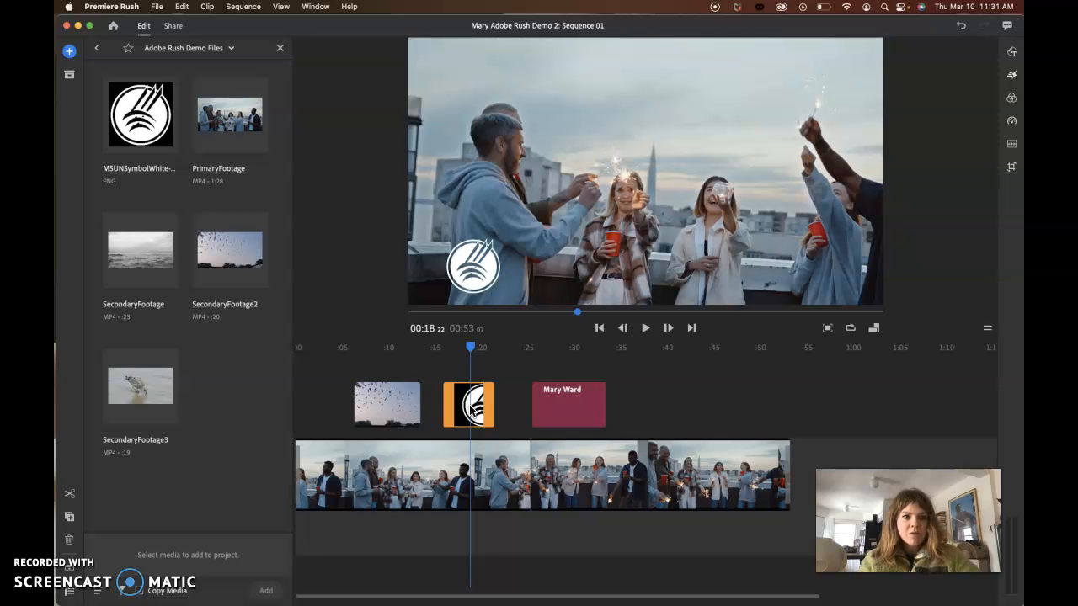
- Open the built-in audio library and browse its soundtracks, sound effects and loops
click(68, 51)
click(224, 90)
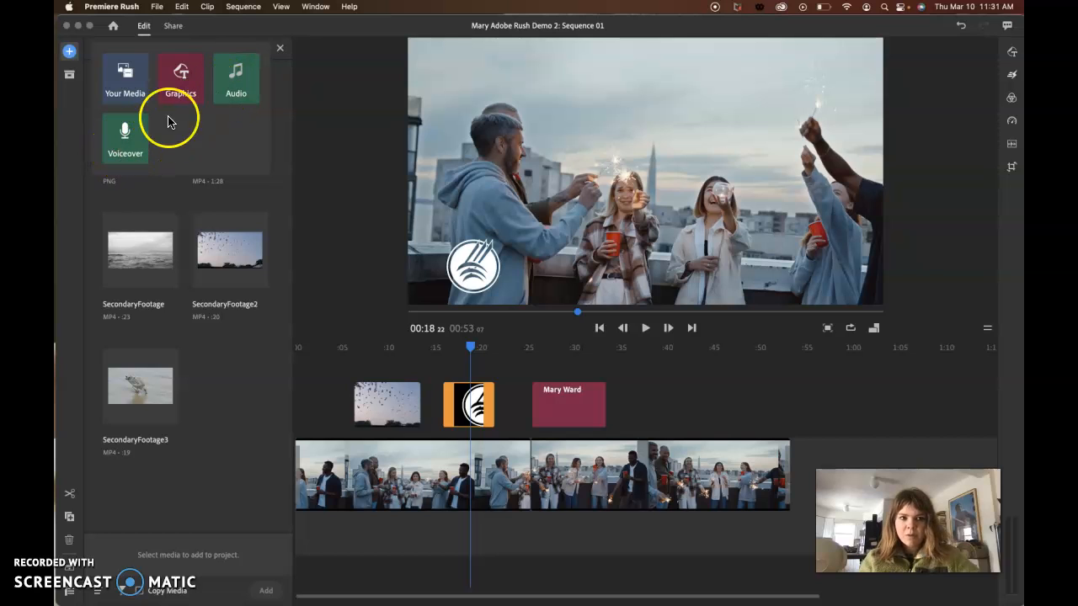
click(237, 91)
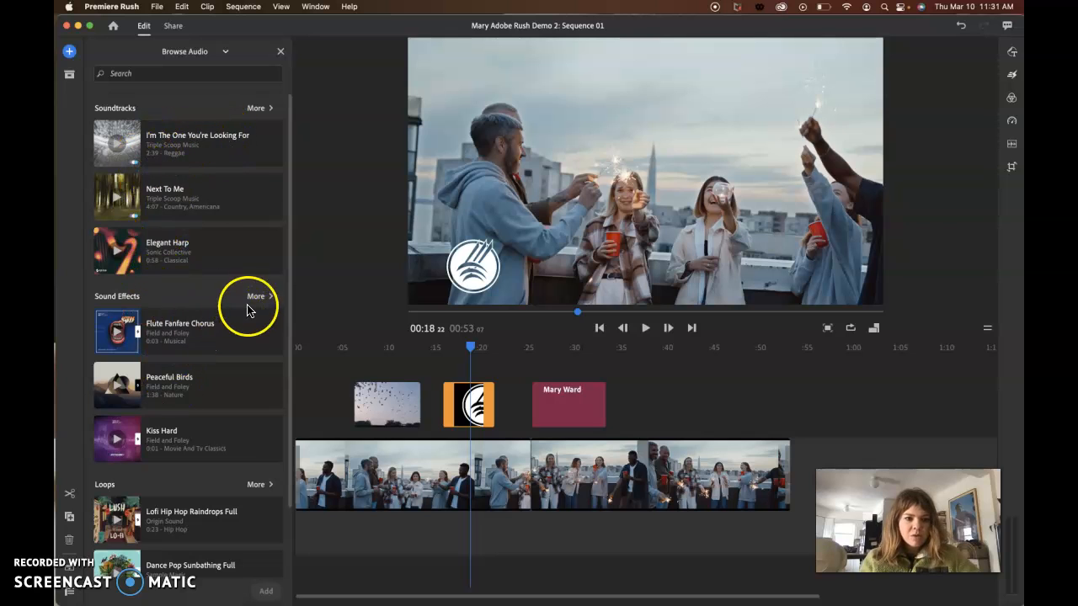
scroll(152, 472, down, 2)
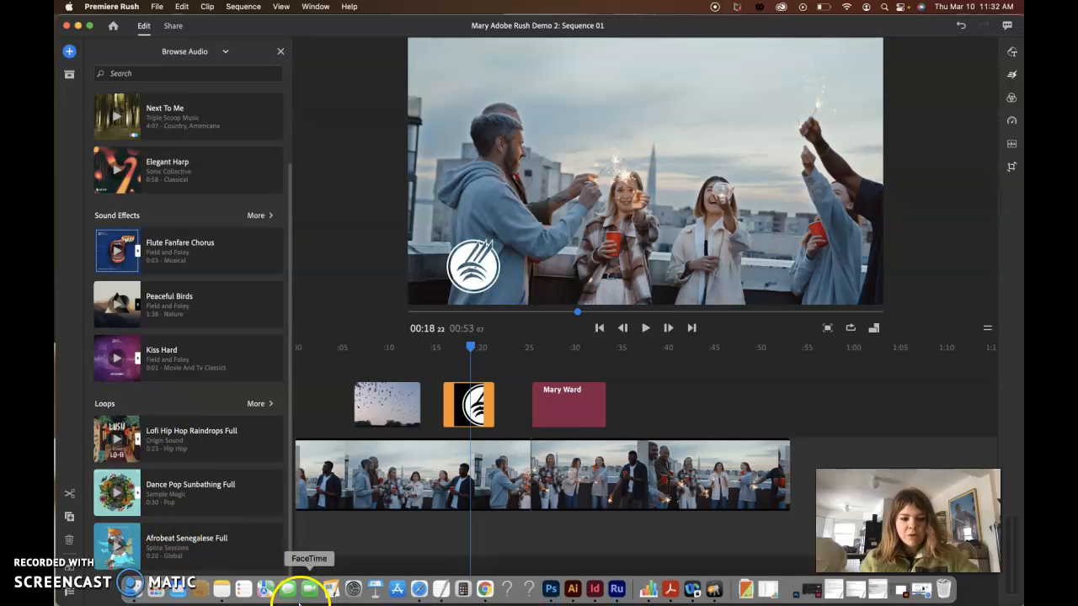
- Switch to Safari and open the anything2mp3.cc converter website
mouse_move(192, 596)
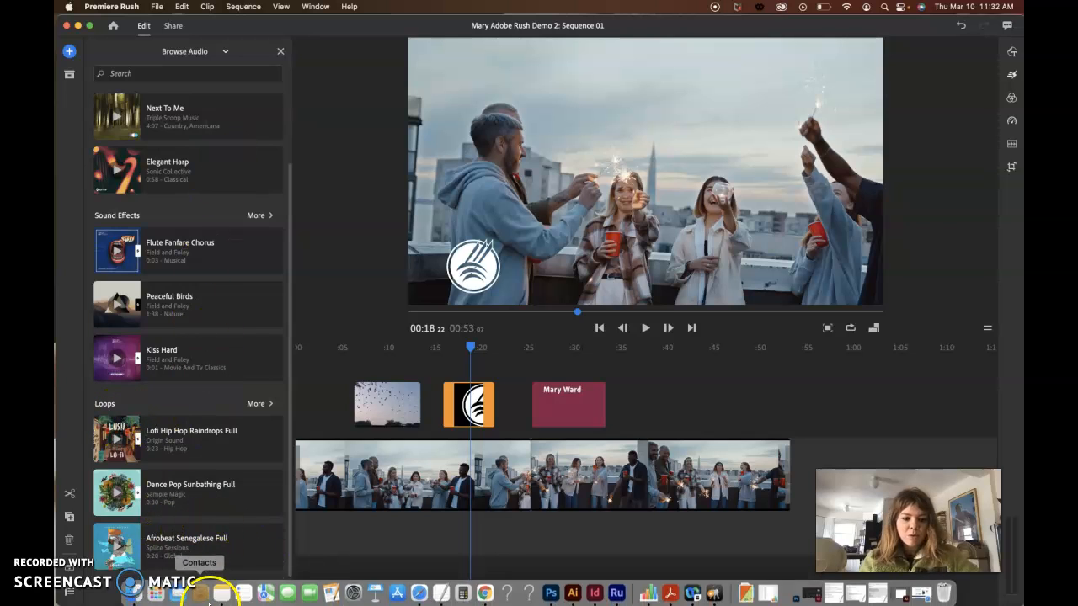
click(418, 589)
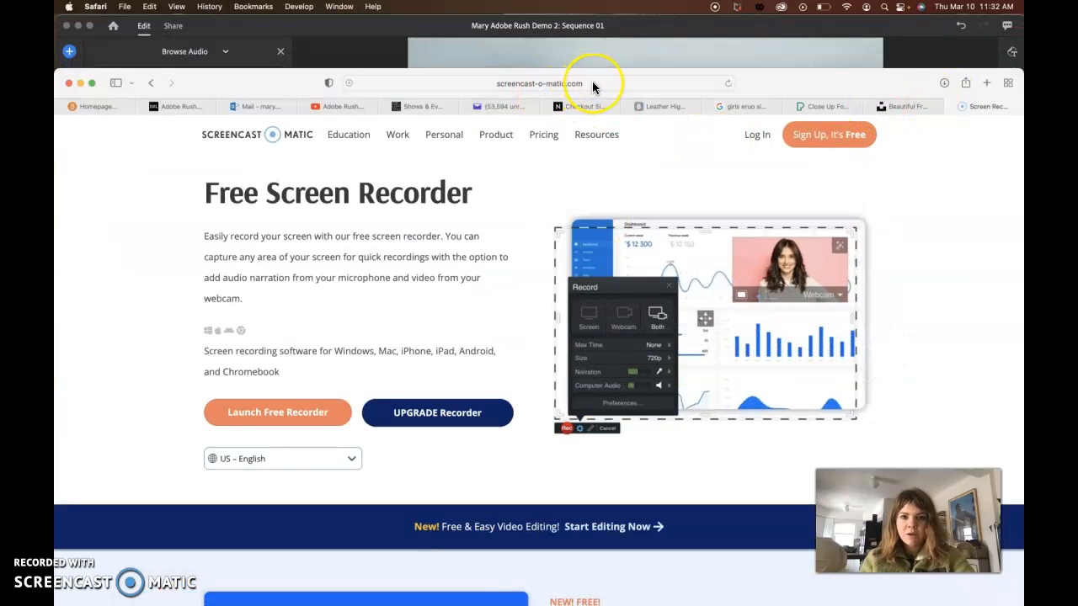
click(593, 84)
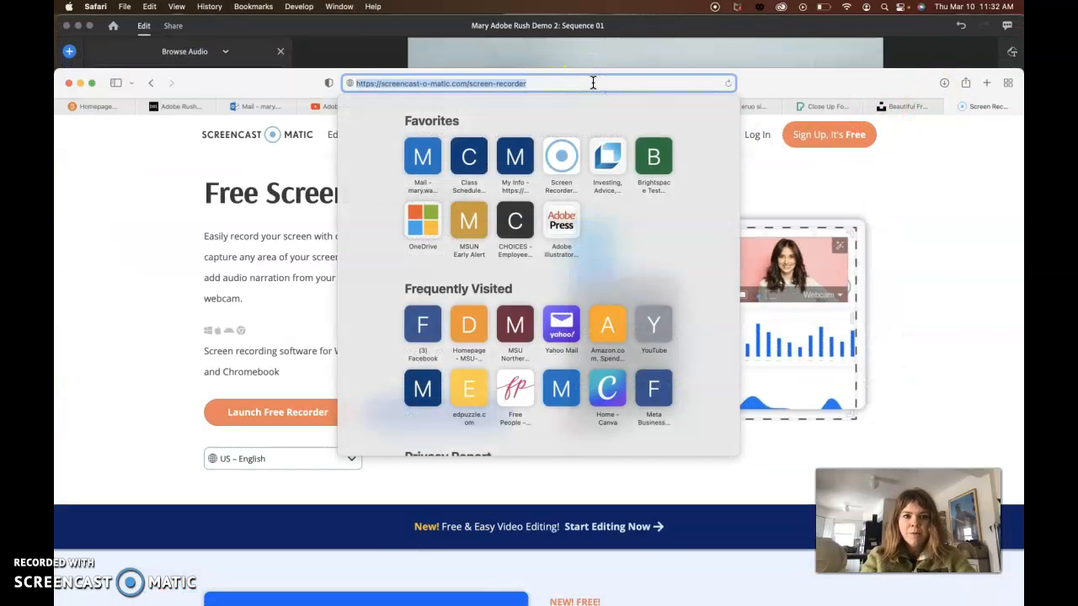
text(any)
key(Return)
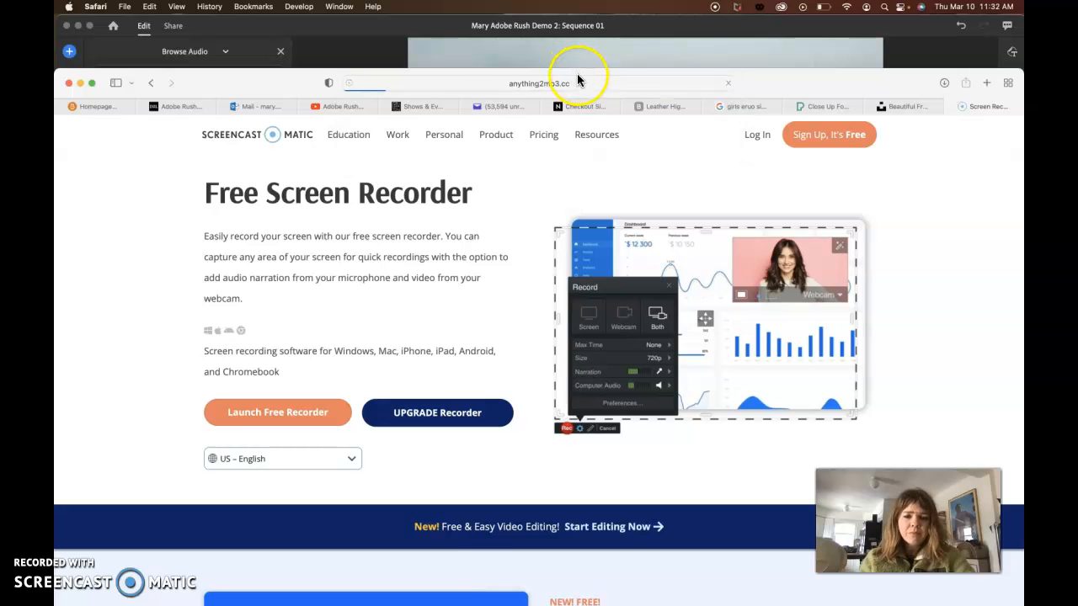
drag(763, 82, 765, 29)
click(605, 34)
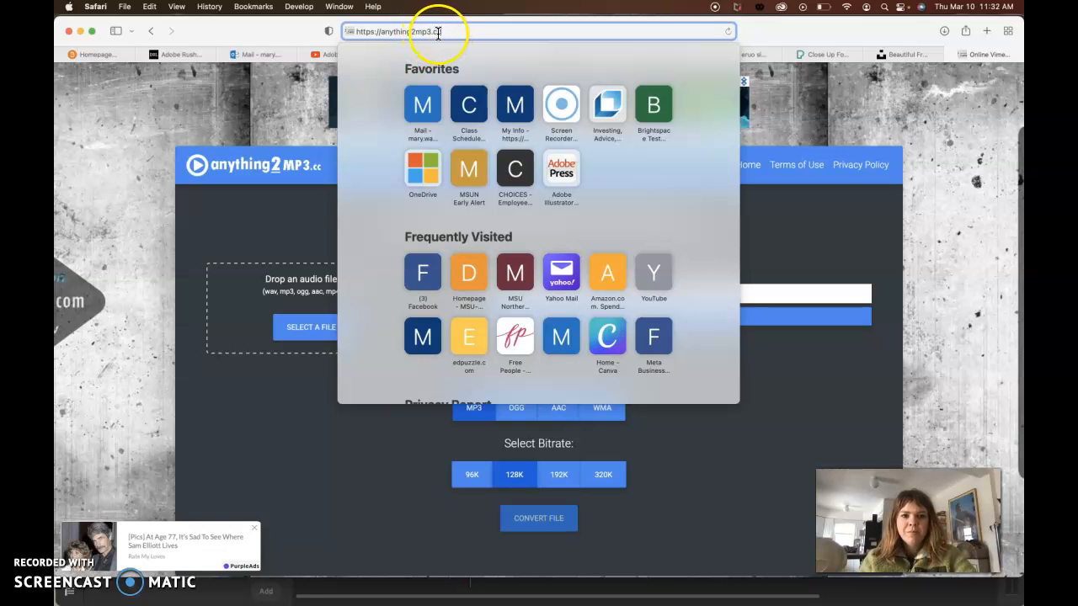
click(899, 31)
- Open YouTube in a new tab, search for "nick lowe so it goes" and open the official music video
click(985, 31)
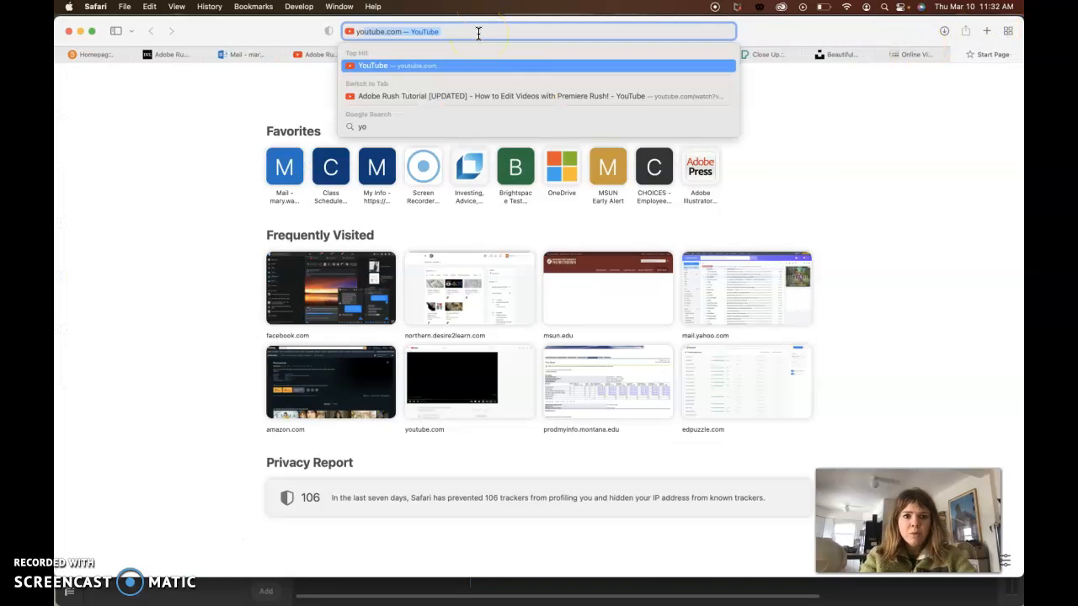
key(Return)
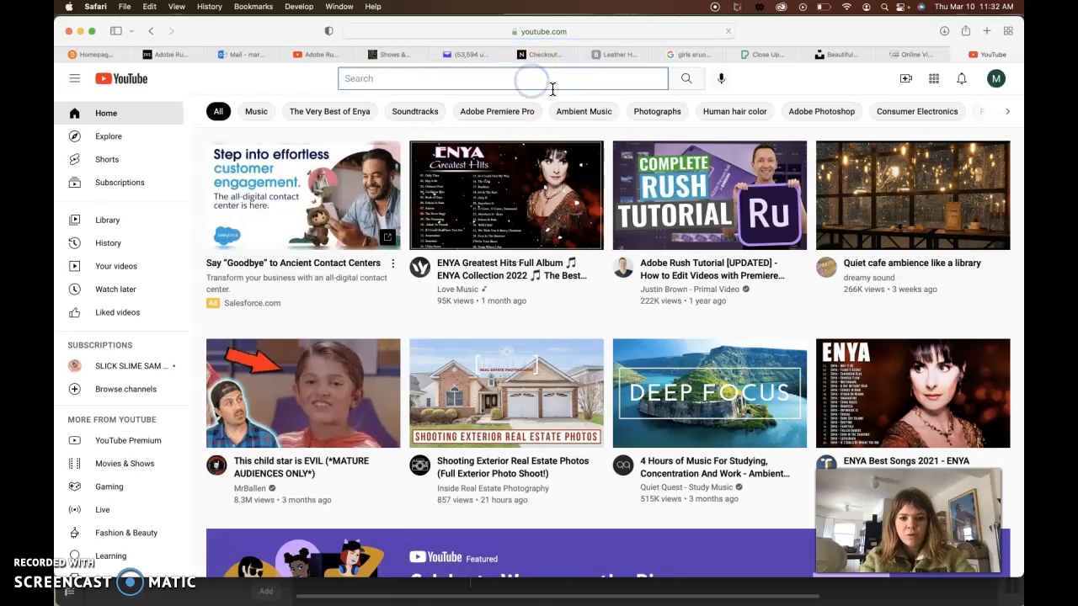
click(552, 87)
text(n)
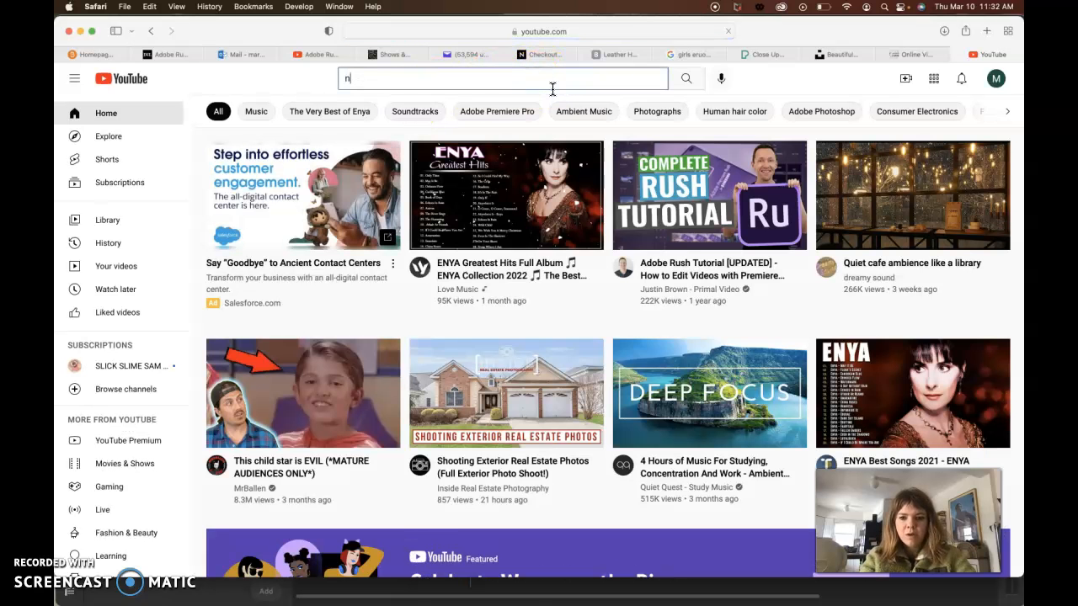
text(ick low)
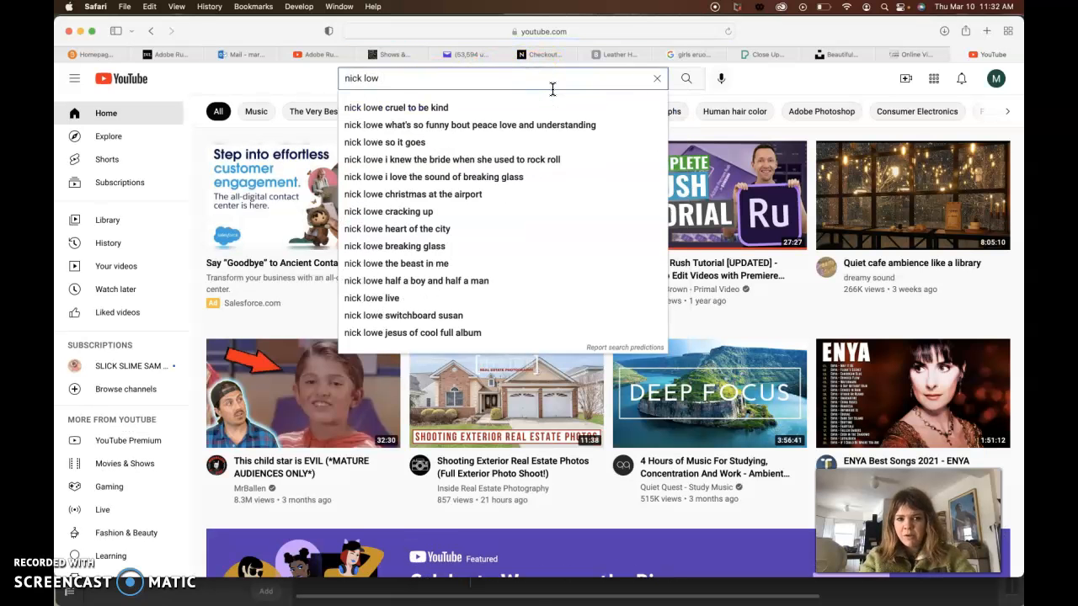
click(410, 143)
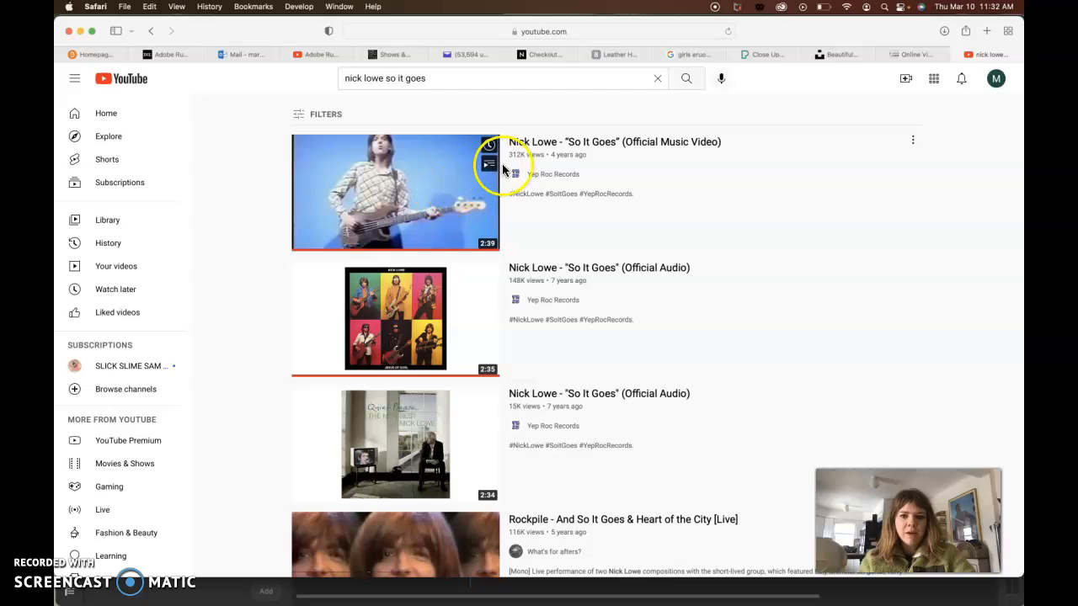
click(559, 146)
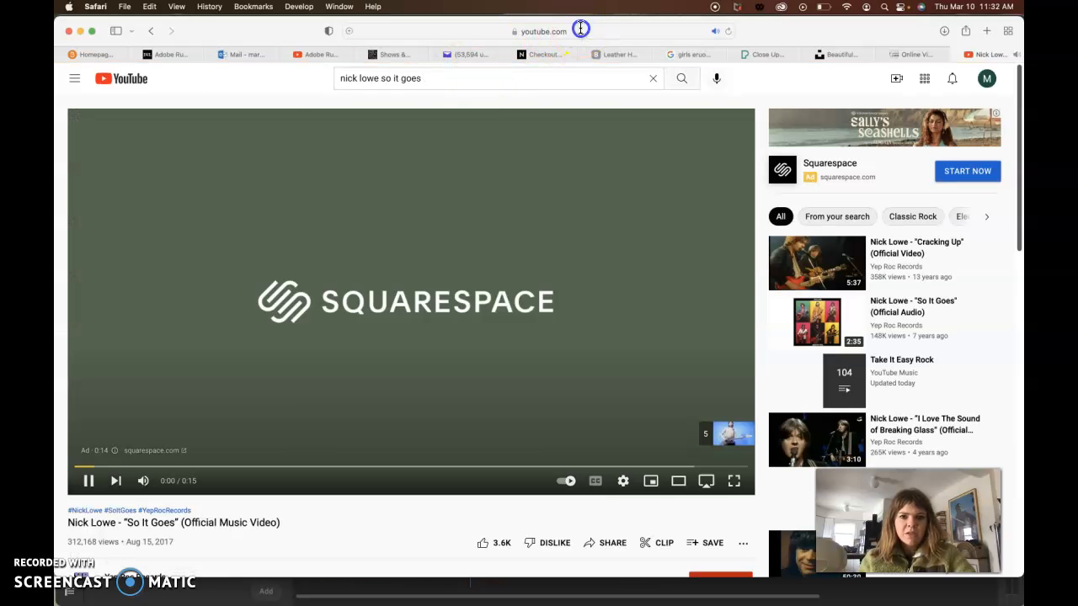
- Pause the YouTube playback, copy the video's address and paste it into the URL field of the anything2mp3.cc converter
click(580, 31)
key(super+c)
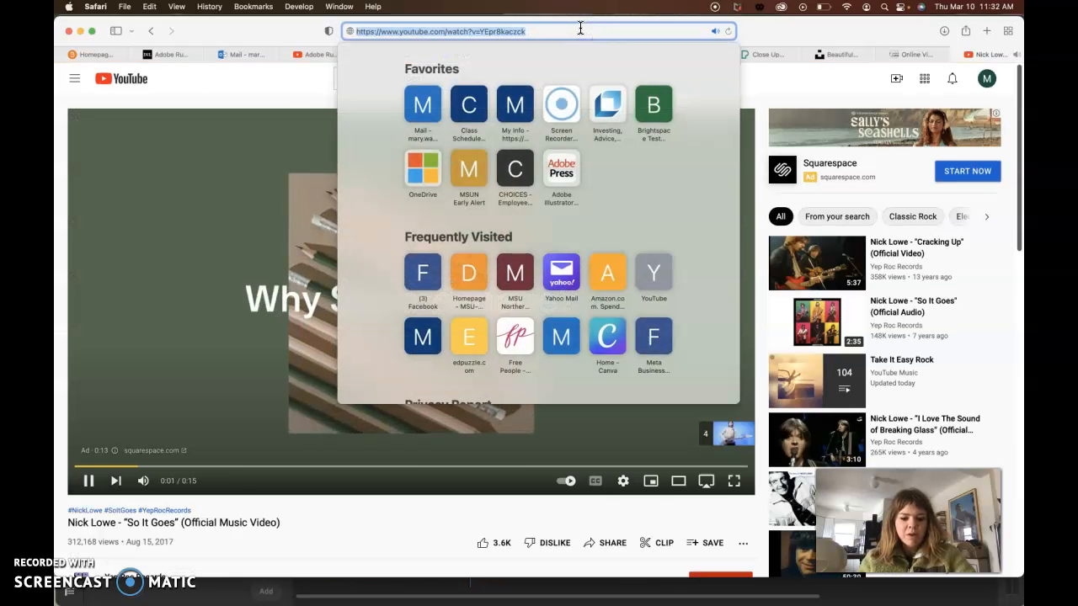
click(88, 485)
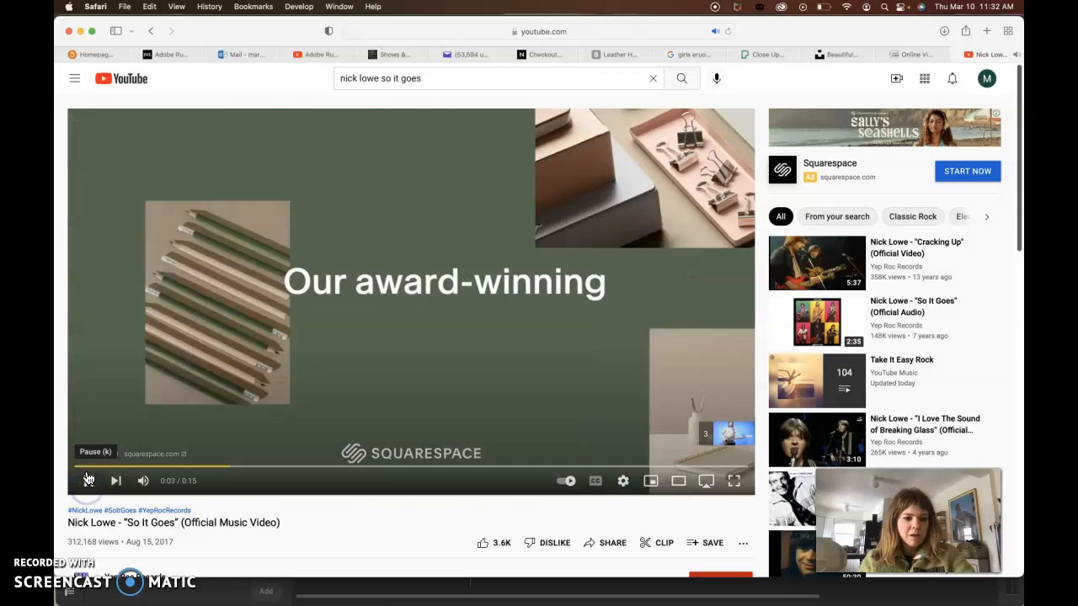
click(90, 484)
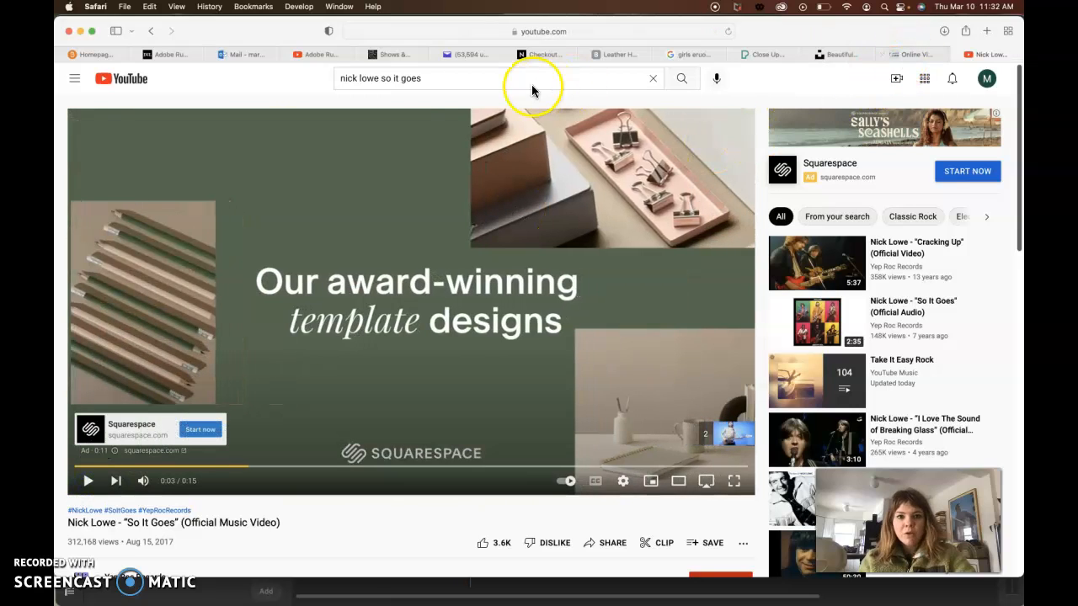
click(557, 32)
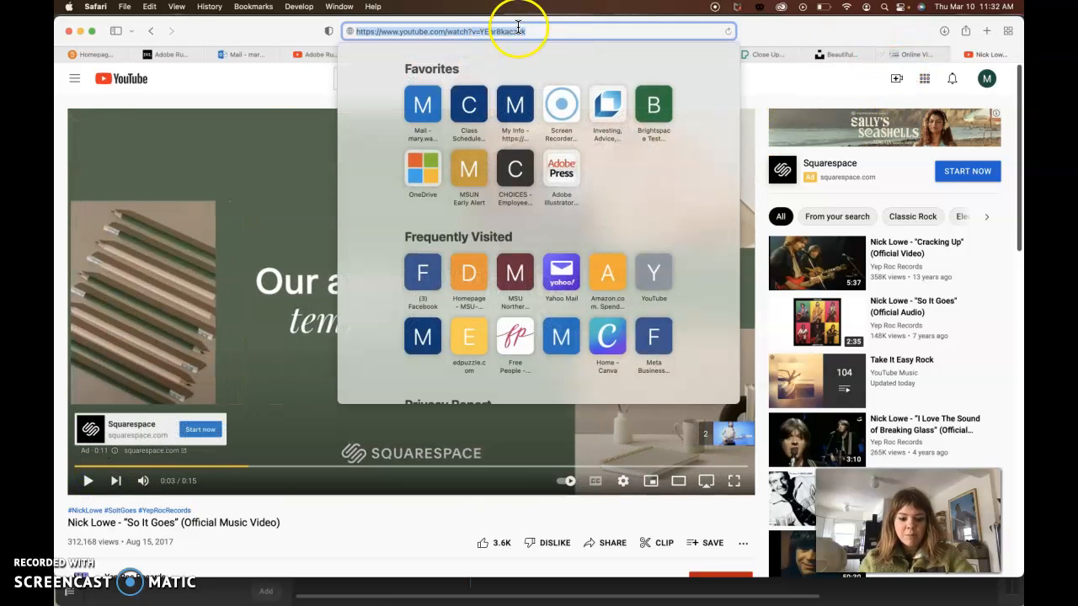
click(916, 54)
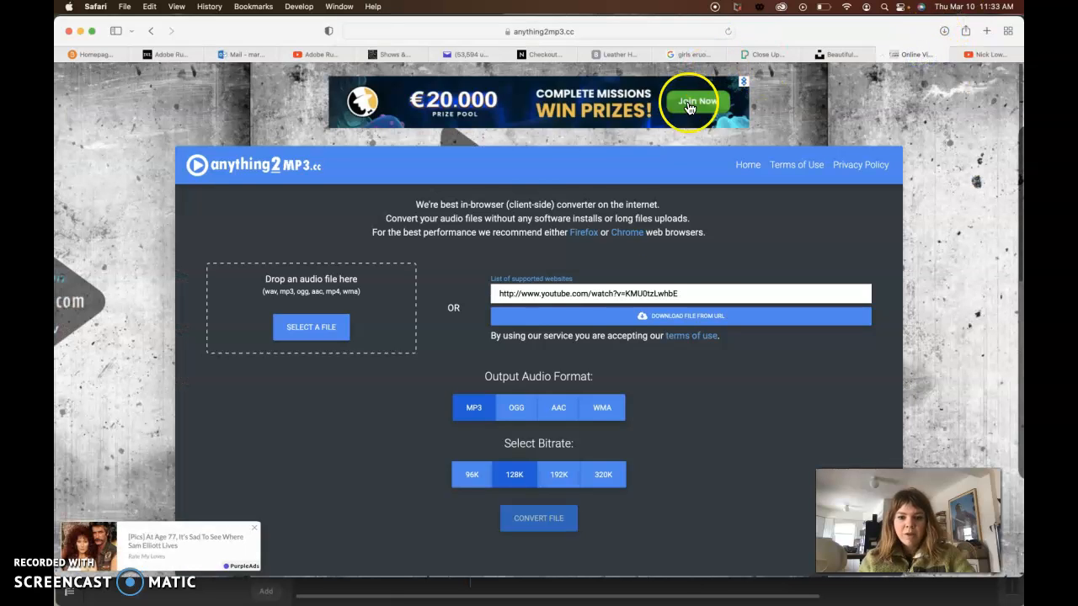
key(super+v)
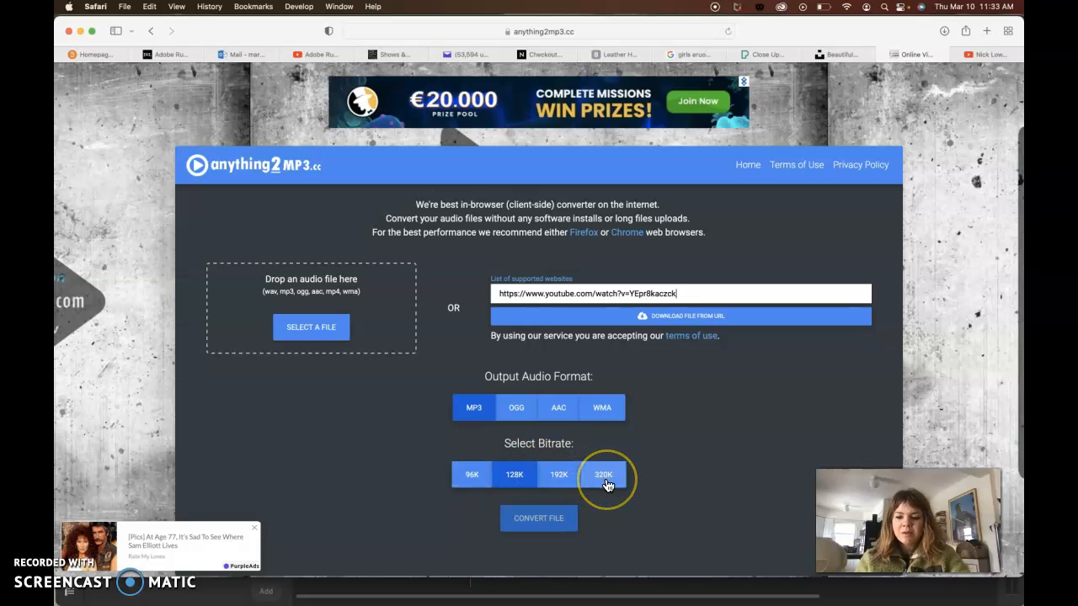
- Load the file from the pasted URL, convert it to MP3 at 128K bitrate and download the result
click(514, 484)
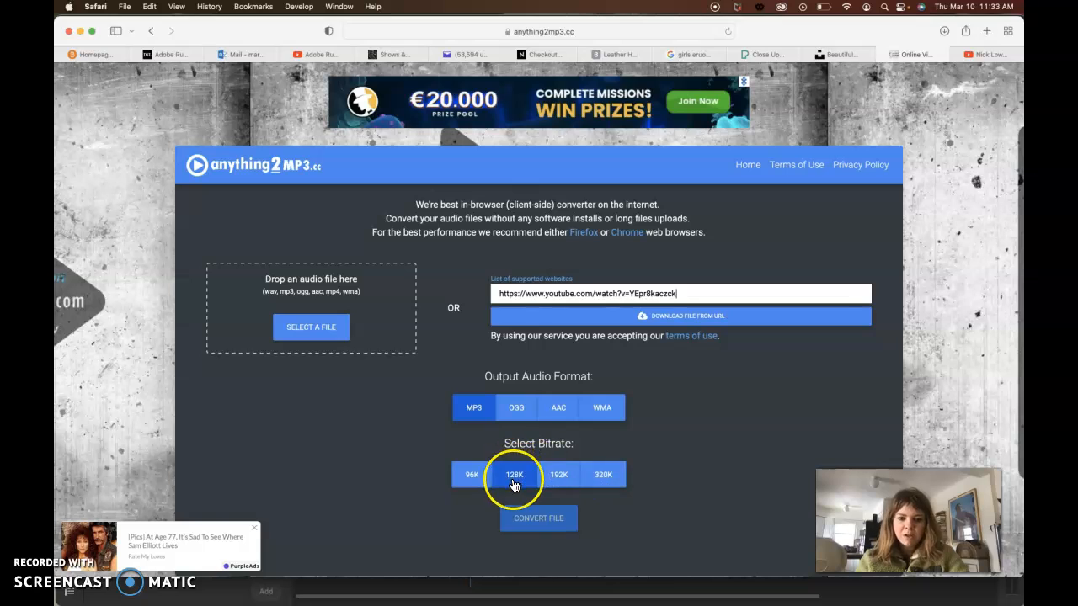
click(678, 319)
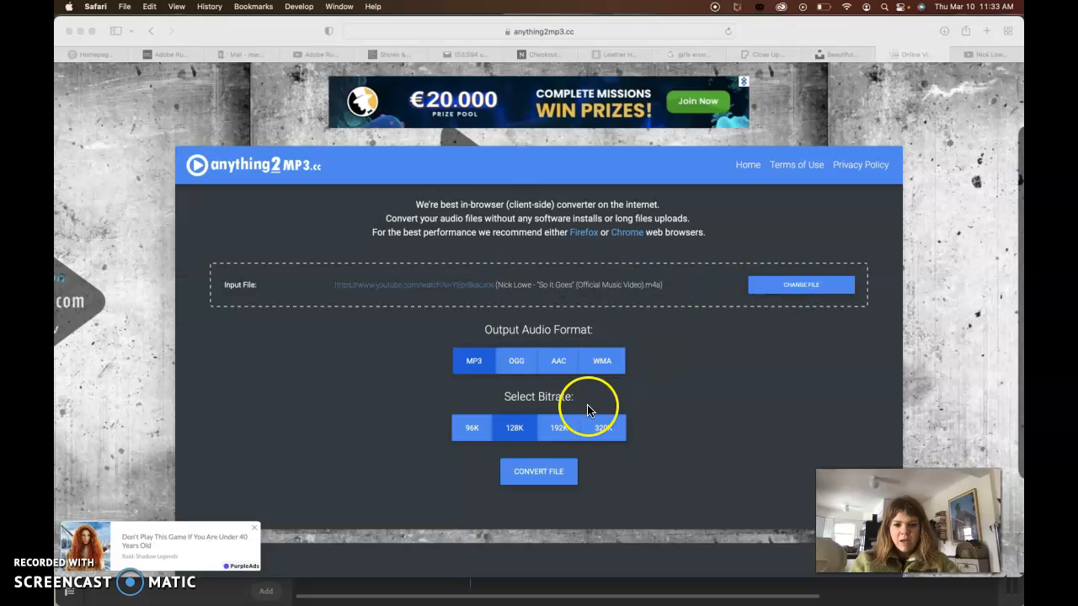
click(540, 481)
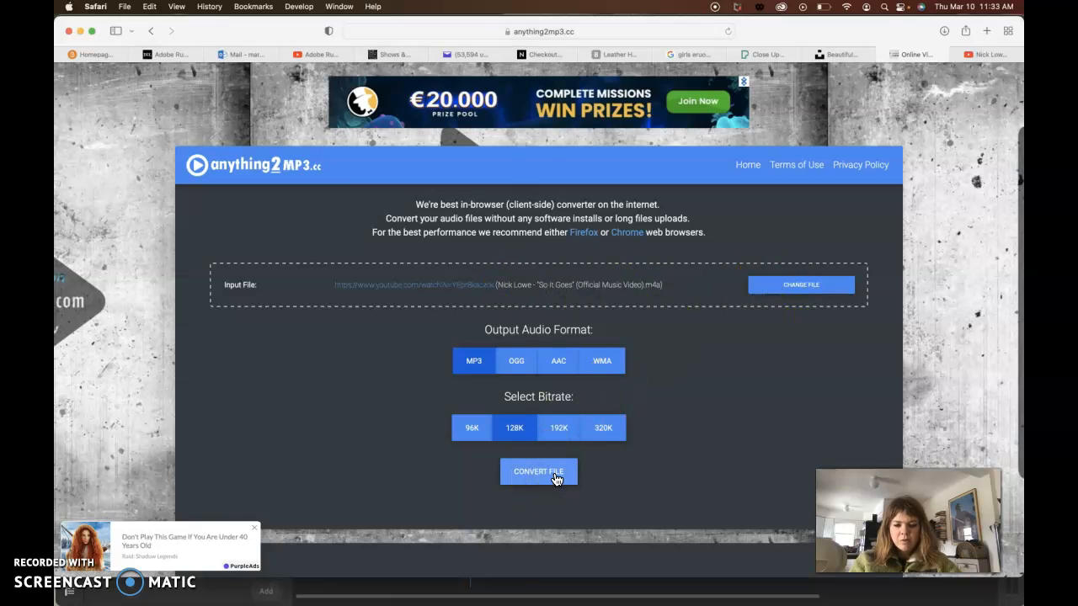
click(555, 478)
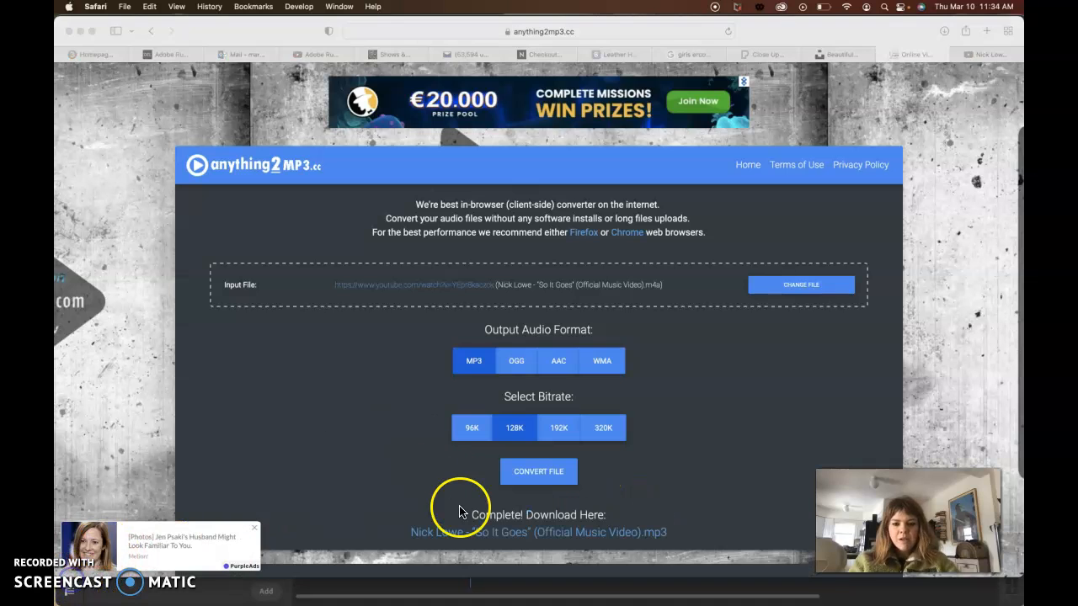
click(544, 538)
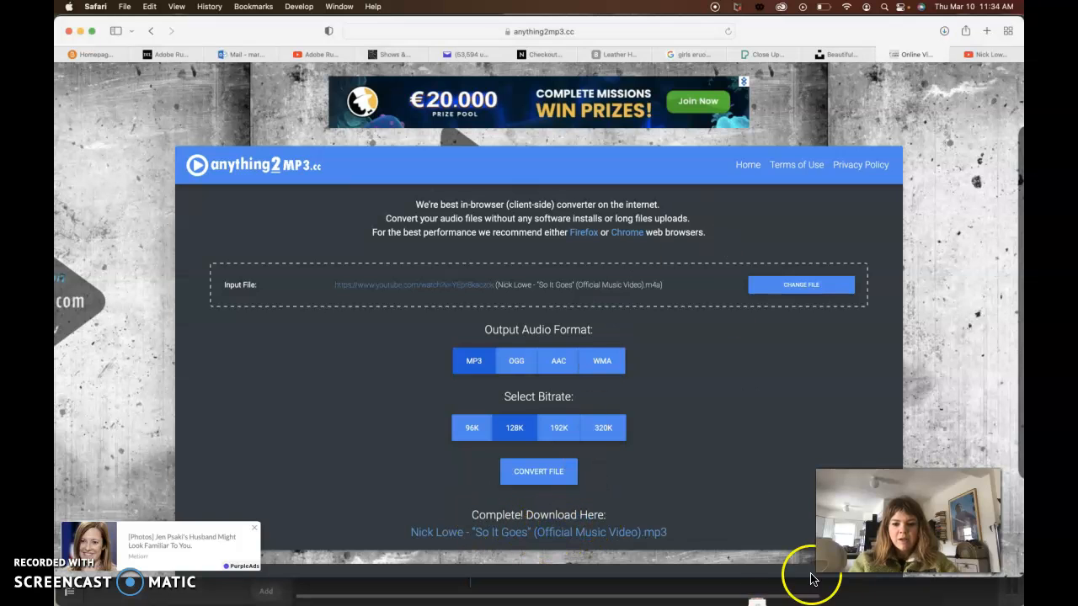
- Open the downloaded MP3 from the Downloads folder in Music, then quit Music and close the folder window
click(756, 598)
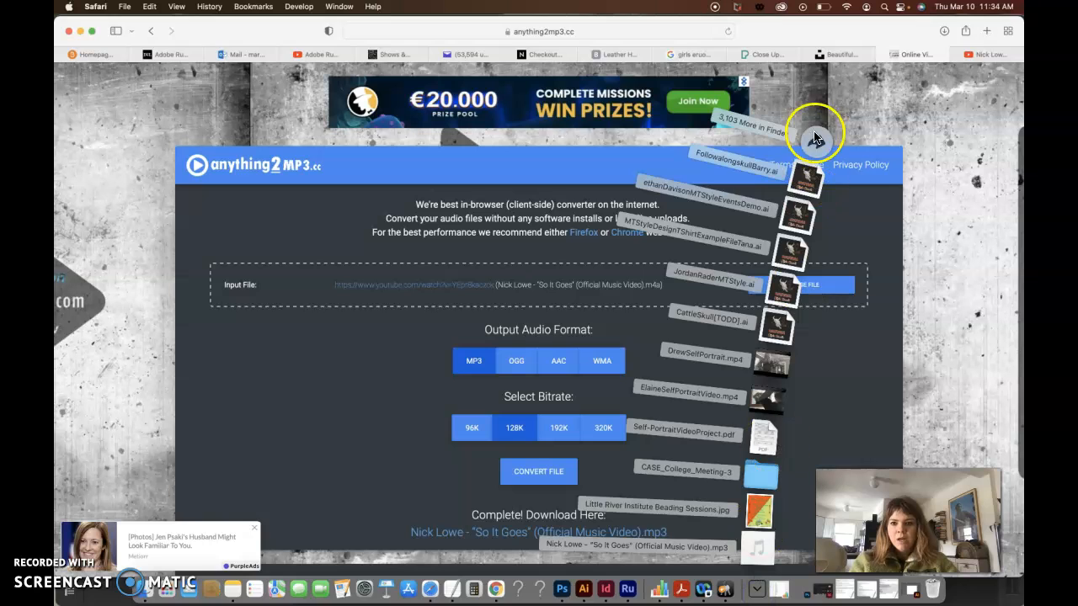
click(822, 148)
click(285, 203)
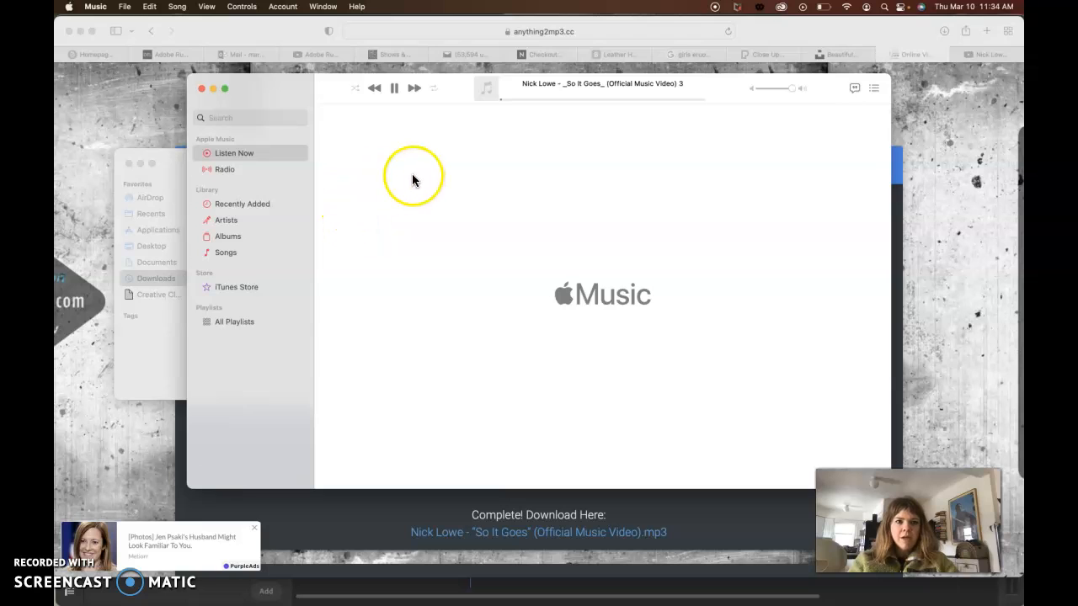
click(202, 89)
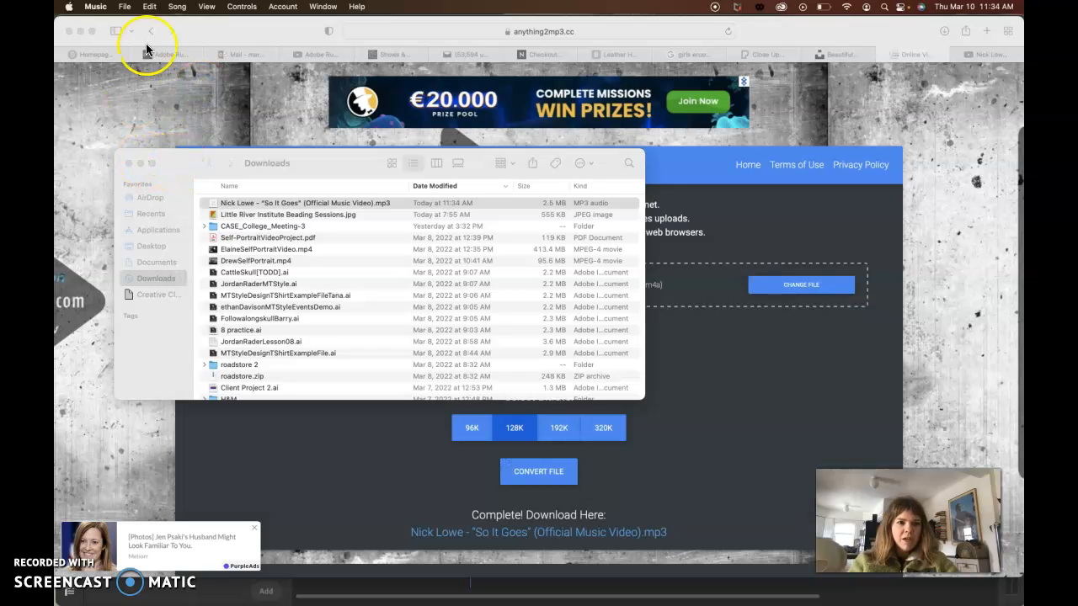
click(95, 5)
click(95, 126)
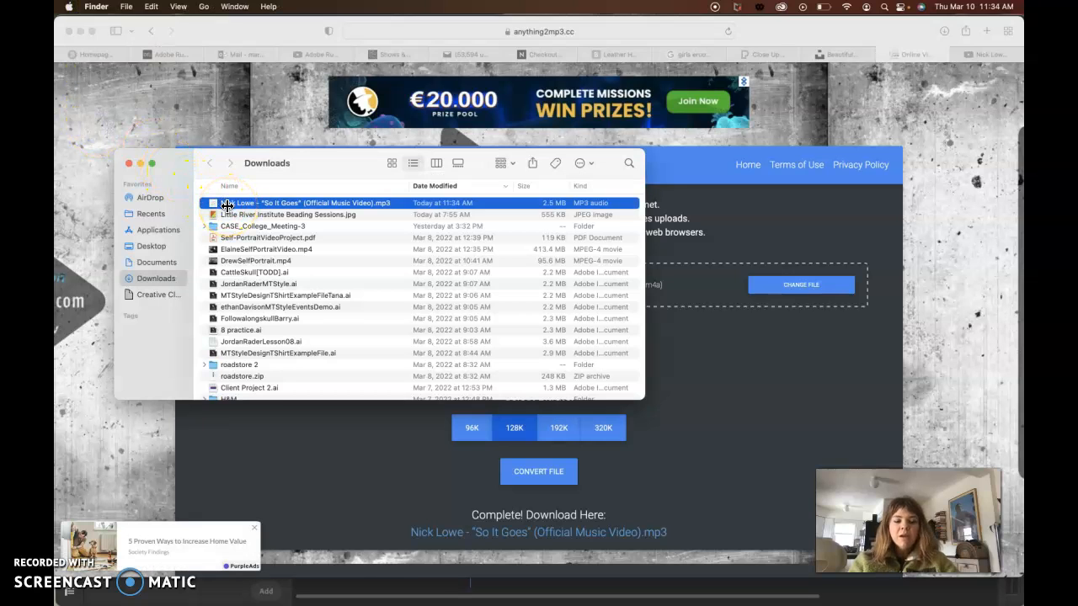
click(128, 163)
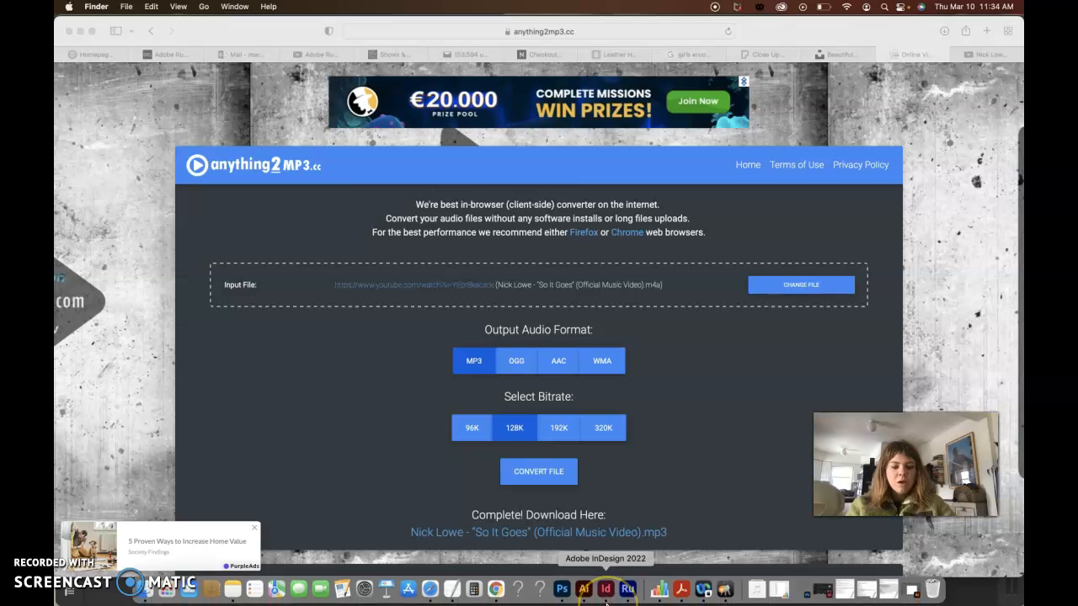
- Switch to Premiere Rush and browse the Downloads folder in the media browser for the downloaded song
click(627, 591)
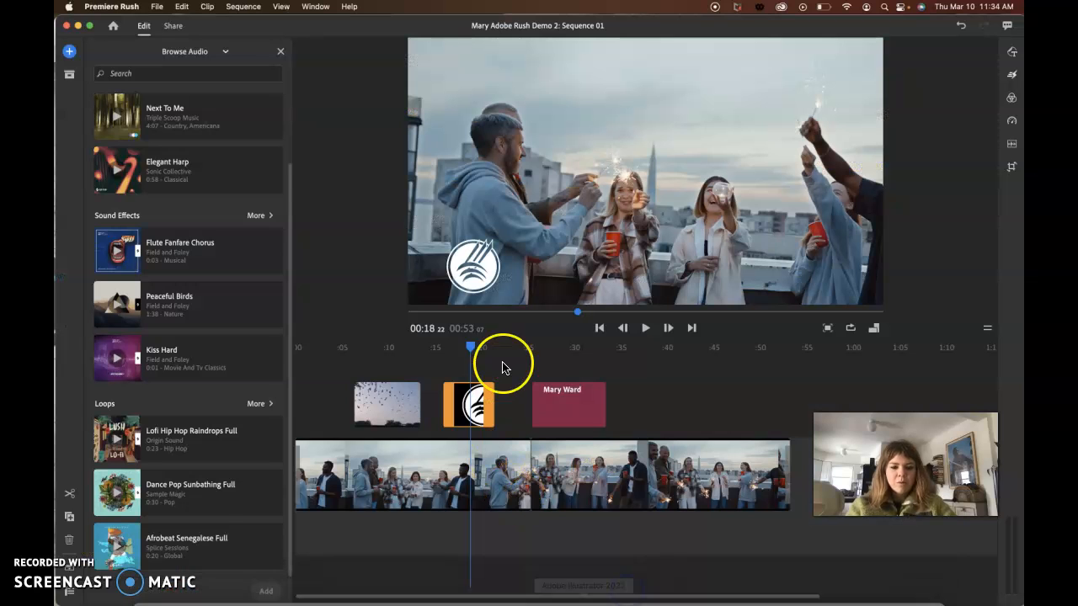
click(70, 51)
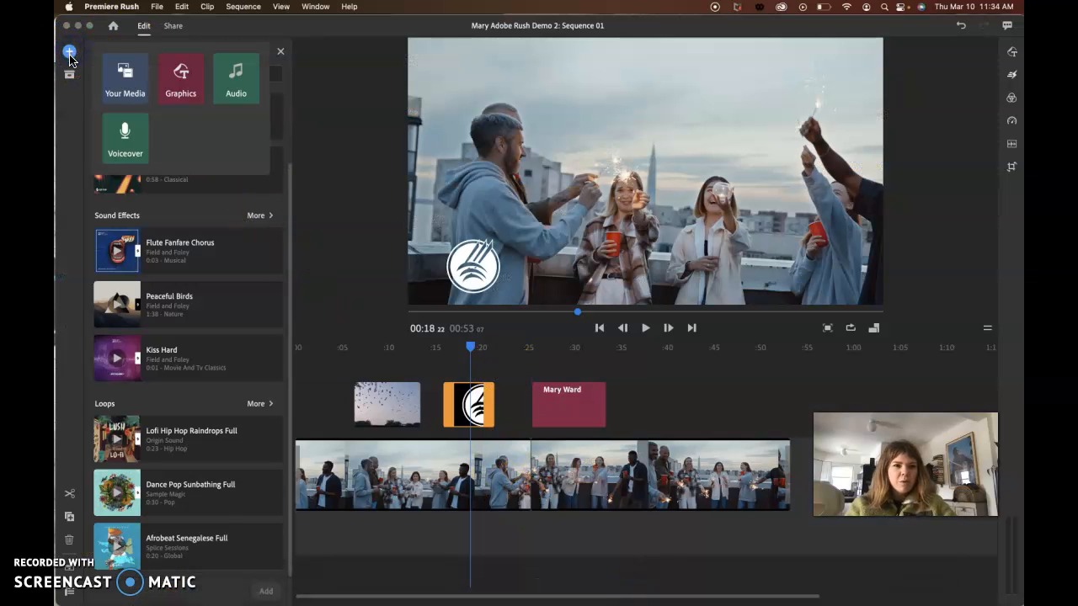
click(124, 78)
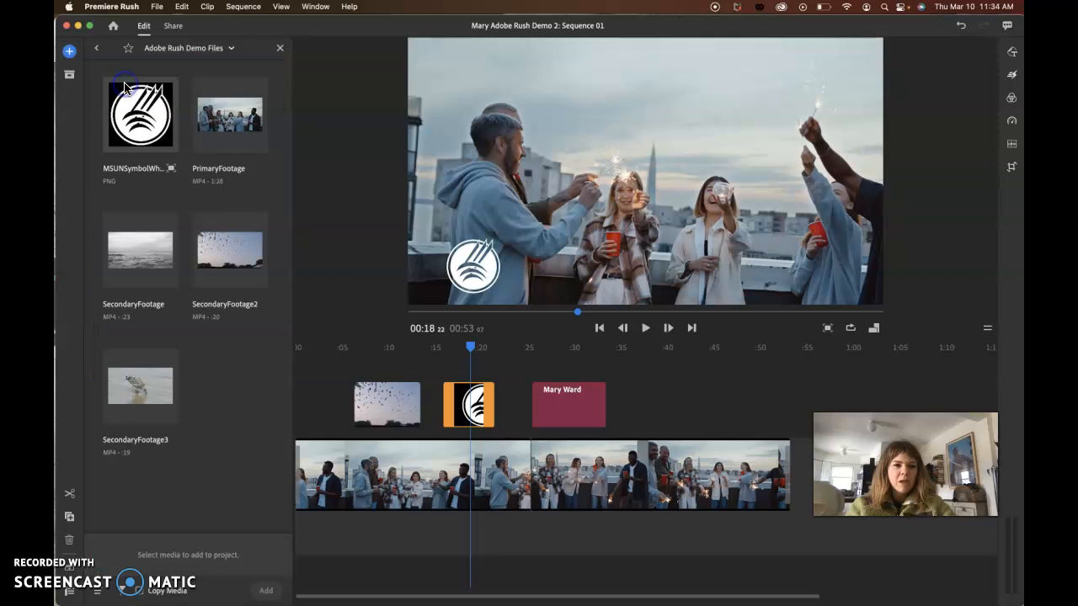
click(96, 48)
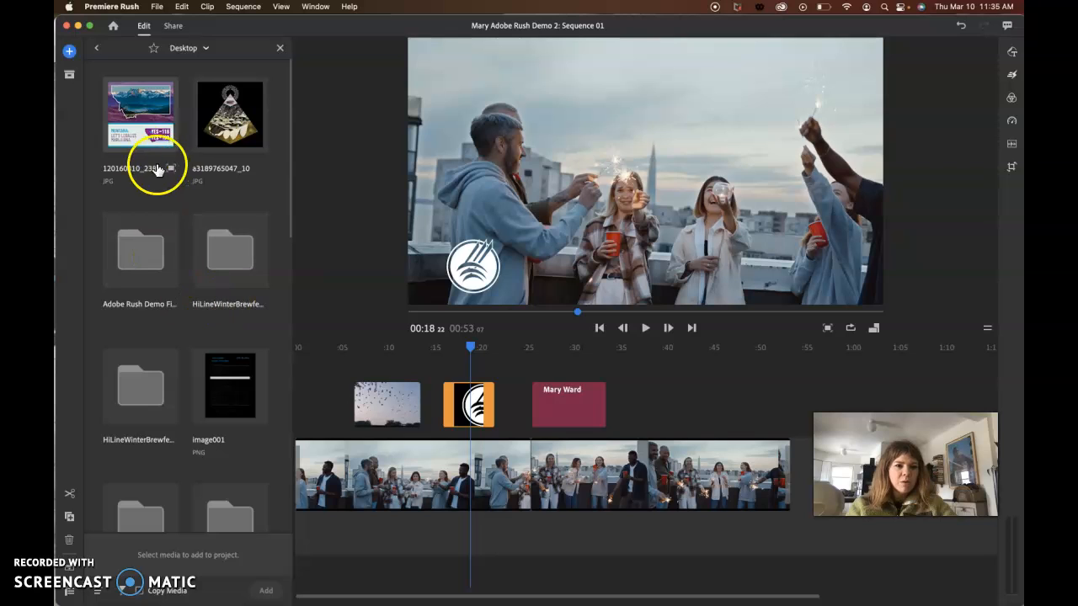
click(202, 48)
click(132, 140)
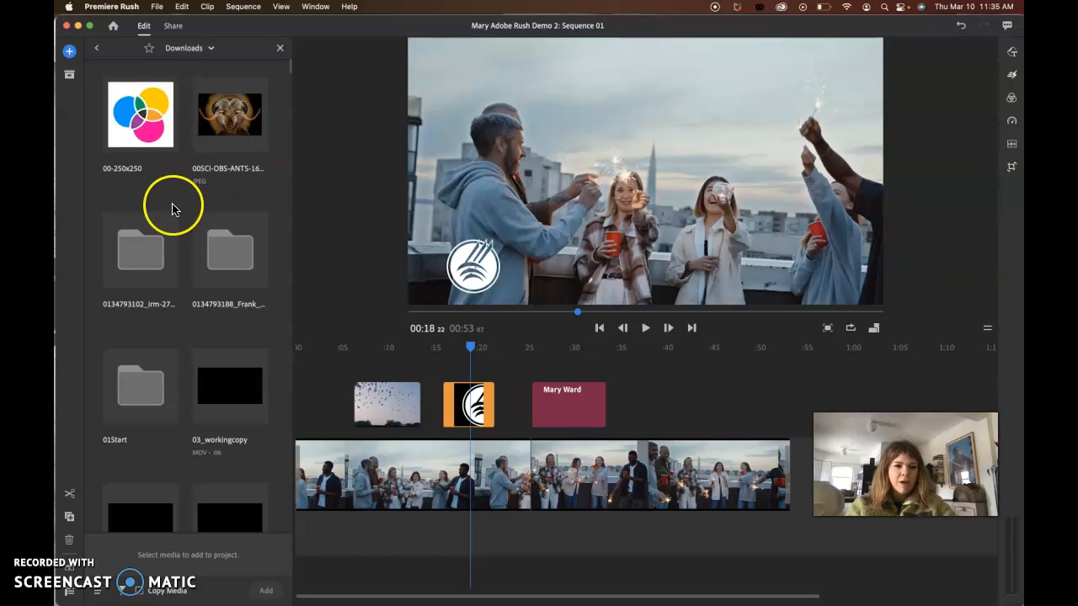
scroll(172, 210, down, 6)
scroll(172, 209, up, 6)
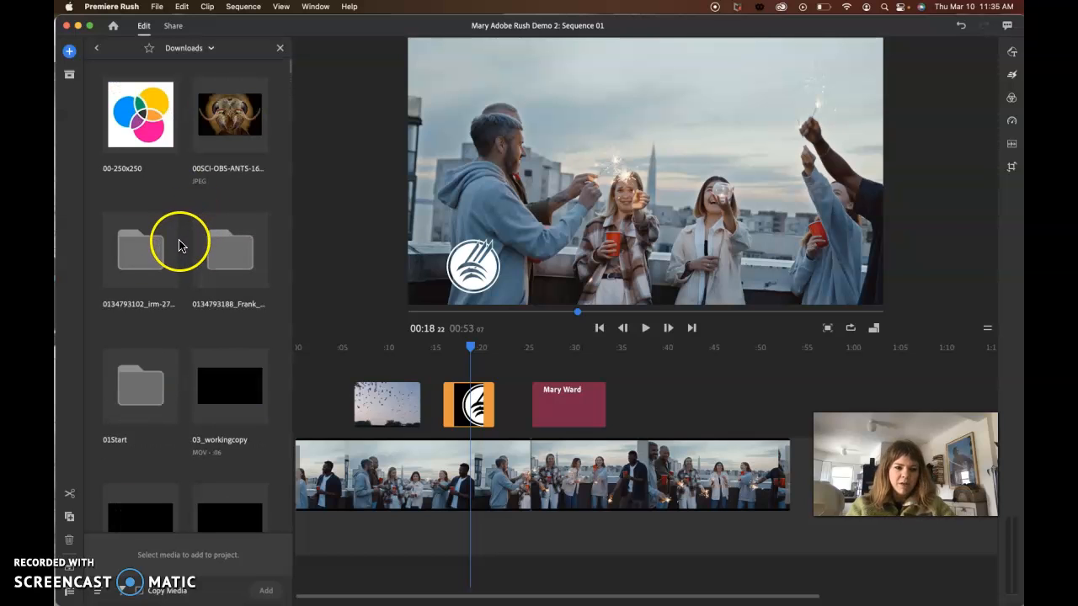
- Return to the media browser's top level and open the Adobe Rush Demo Files folder on the Desktop
click(194, 50)
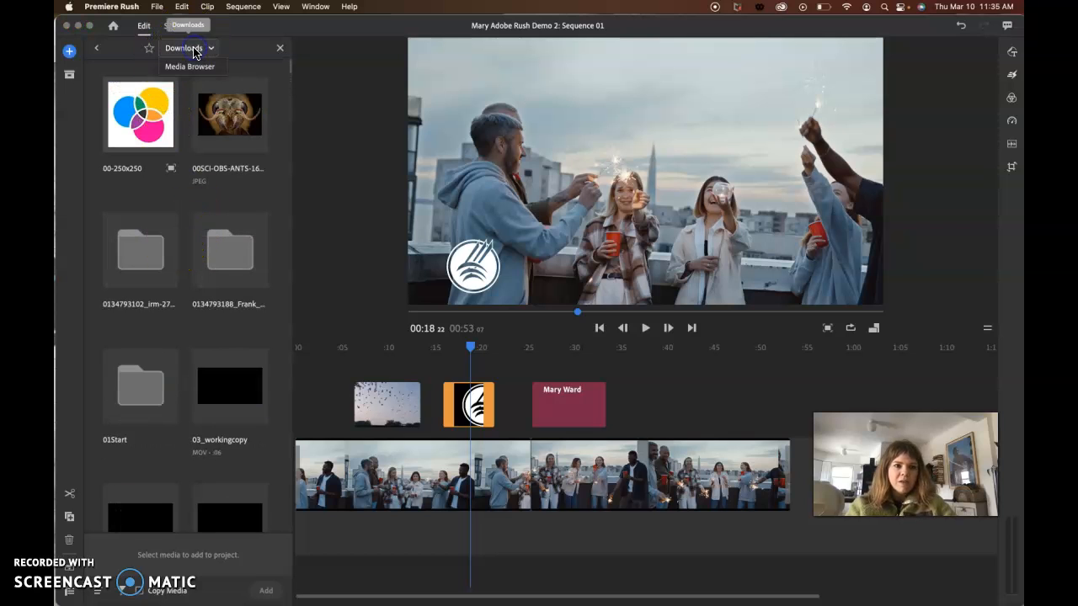
click(192, 67)
click(143, 99)
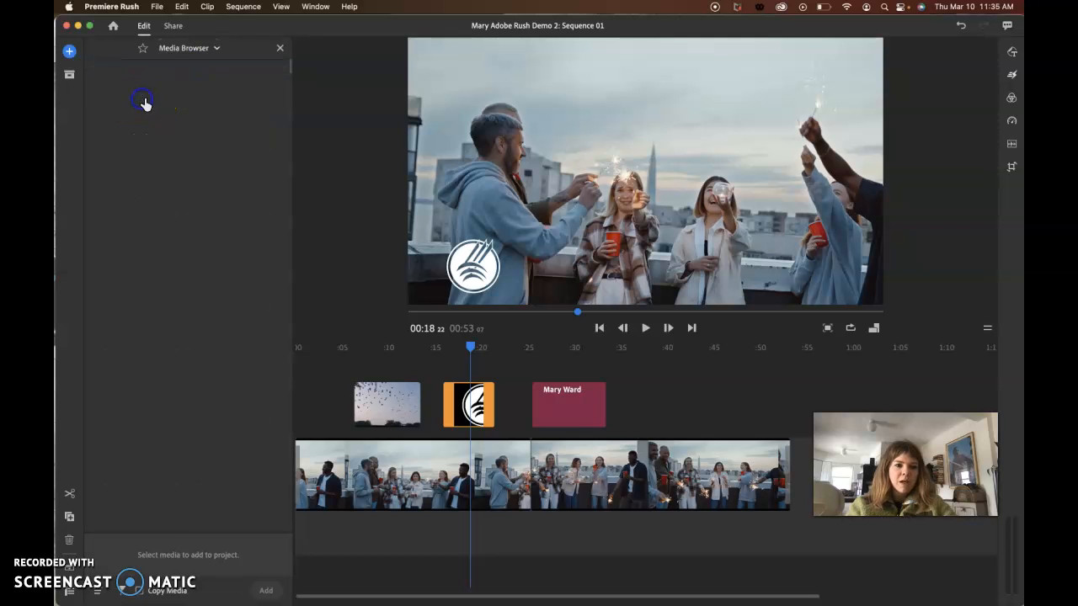
double_click(139, 249)
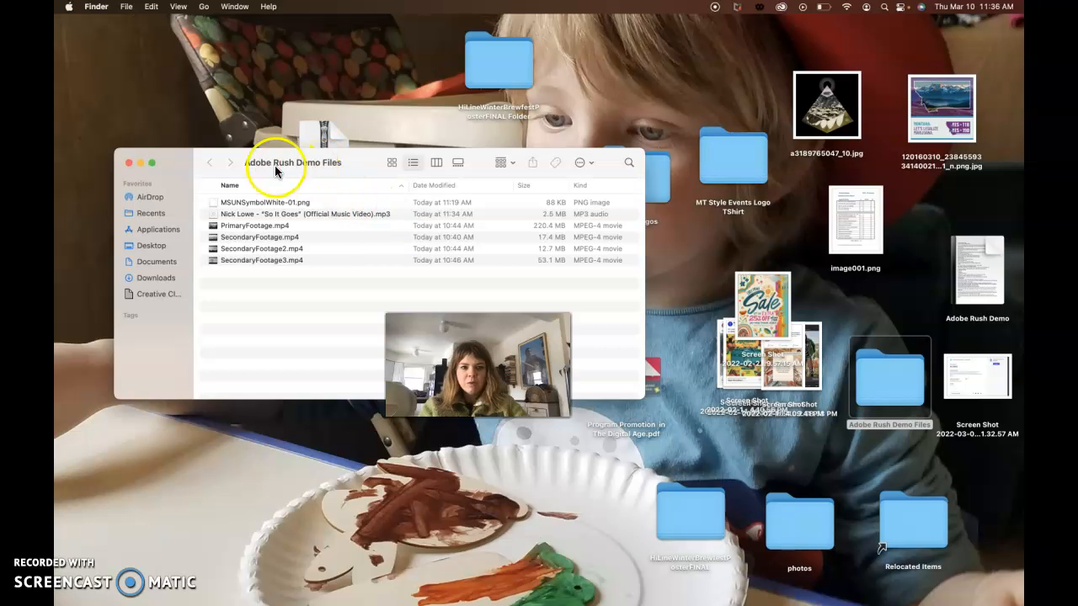
- Close the Finder folder window, switch back to Premiere Rush and add the Nick Lowe "So It Goes" MP3 to the sequence
click(129, 162)
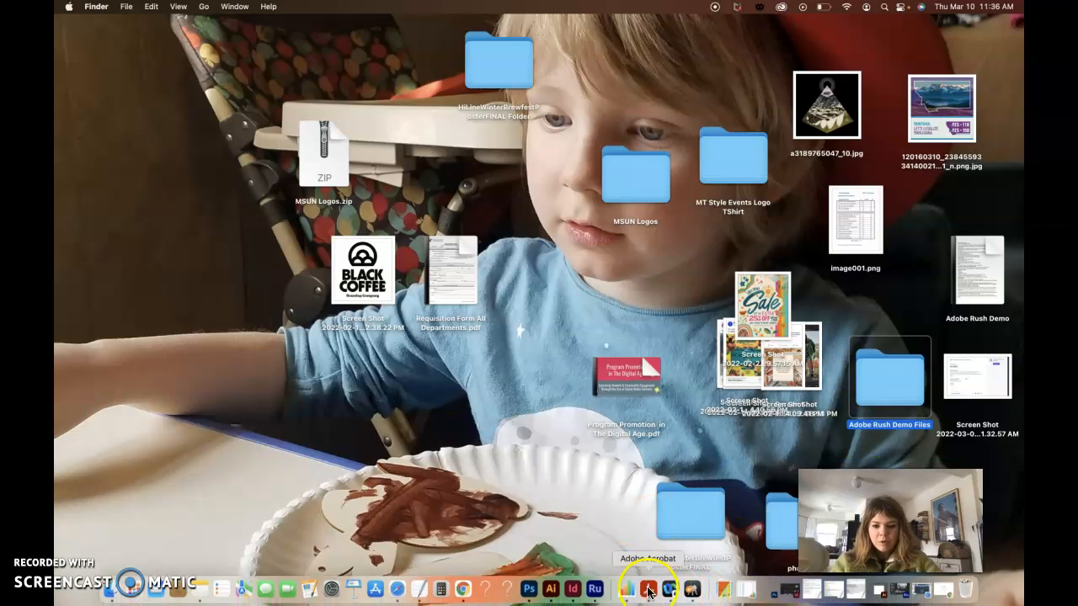
click(591, 589)
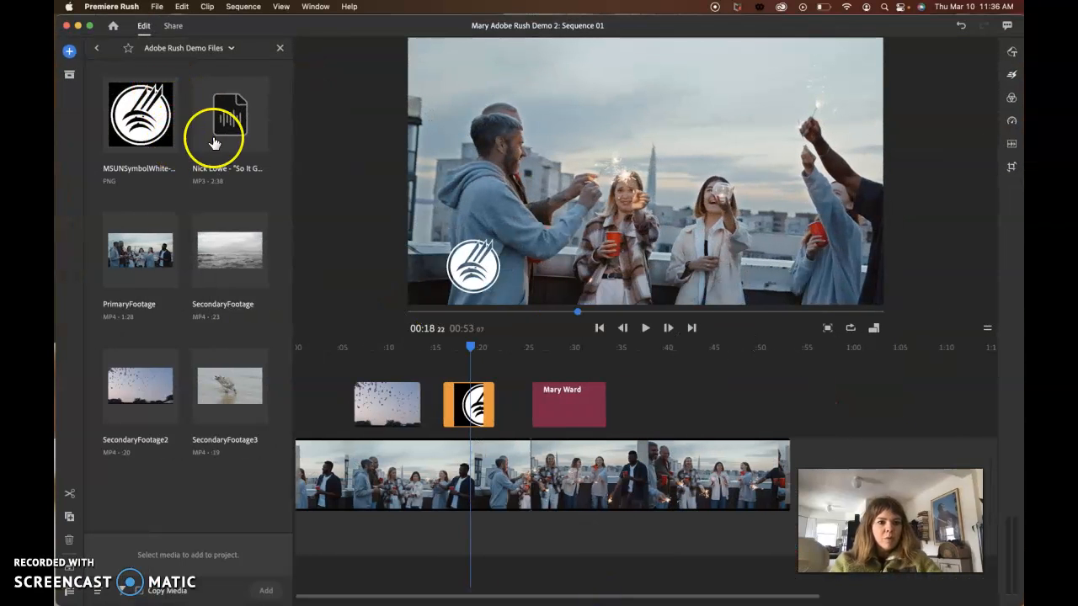
click(224, 141)
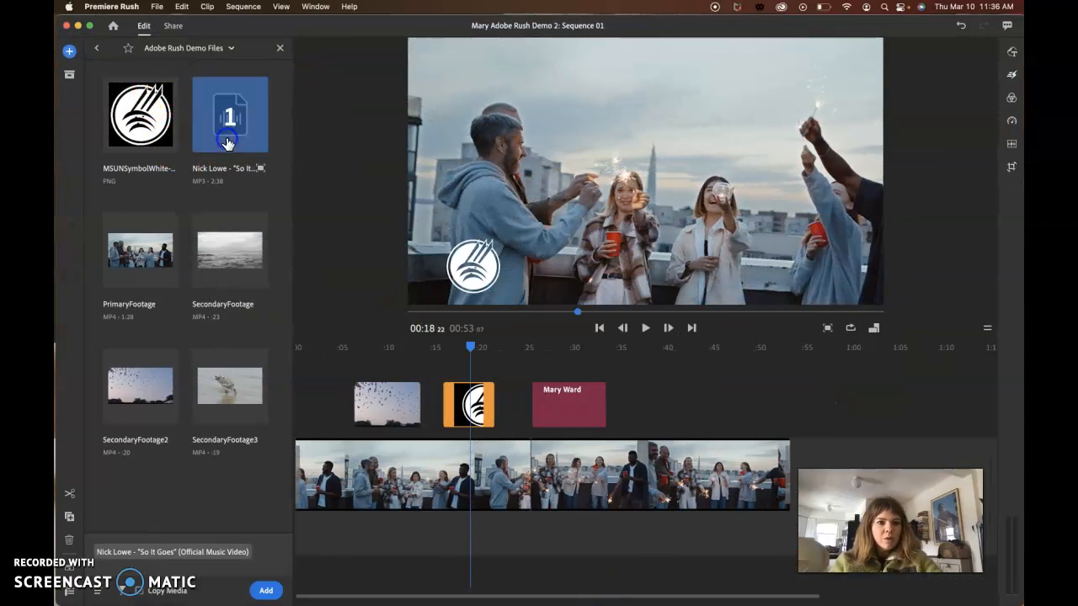
click(266, 590)
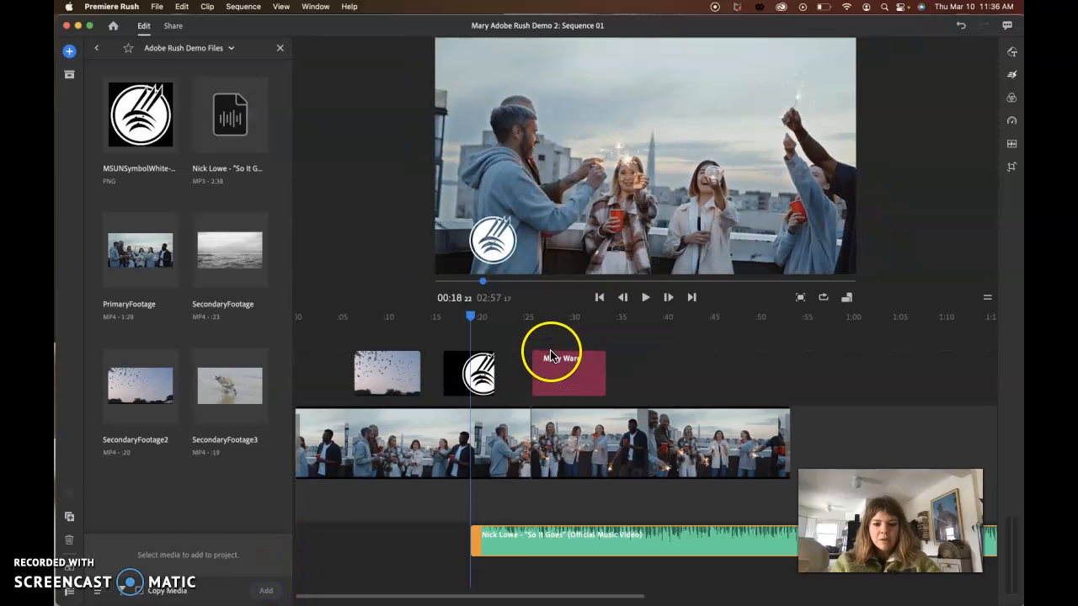
- Move the song clip to the start of the audio track and trim its end to match the end of the main video
drag(579, 536, 414, 499)
drag(517, 545, 334, 531)
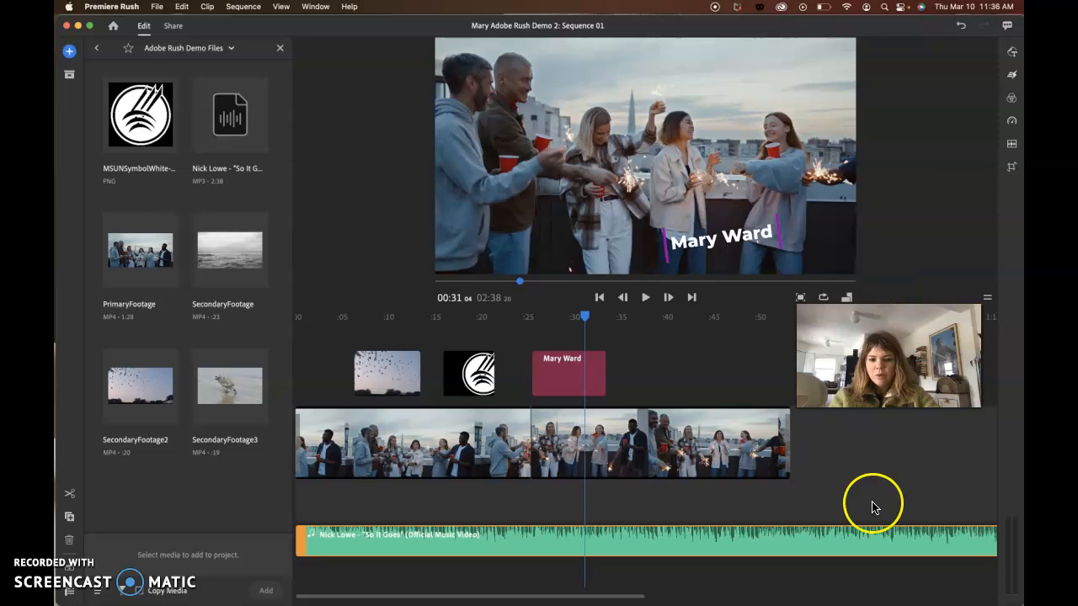
scroll(884, 528, right, 1)
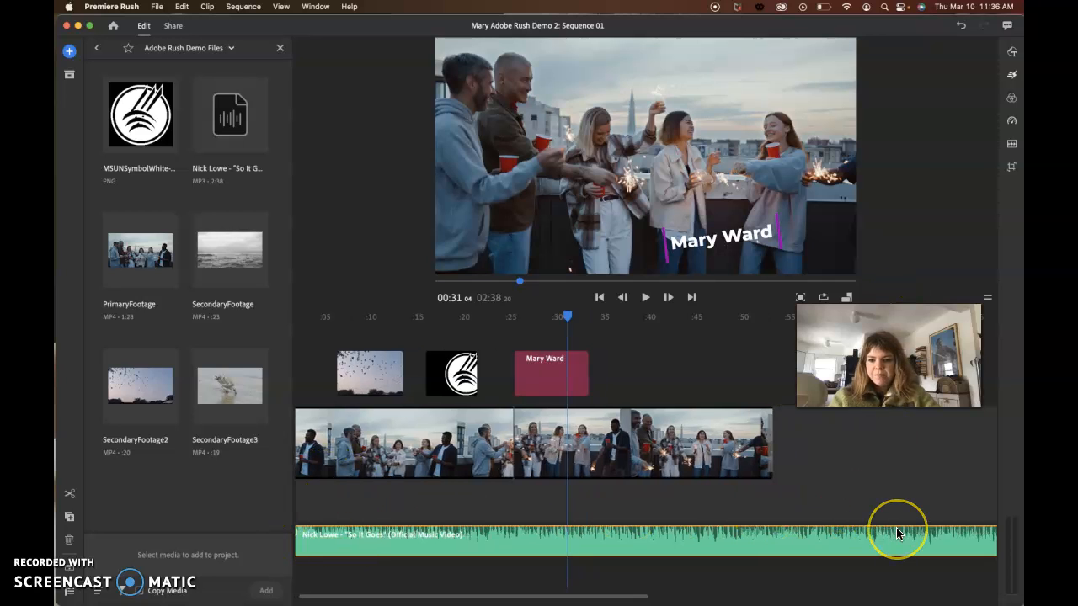
scroll(896, 530, right, 15)
drag(656, 540, 297, 538)
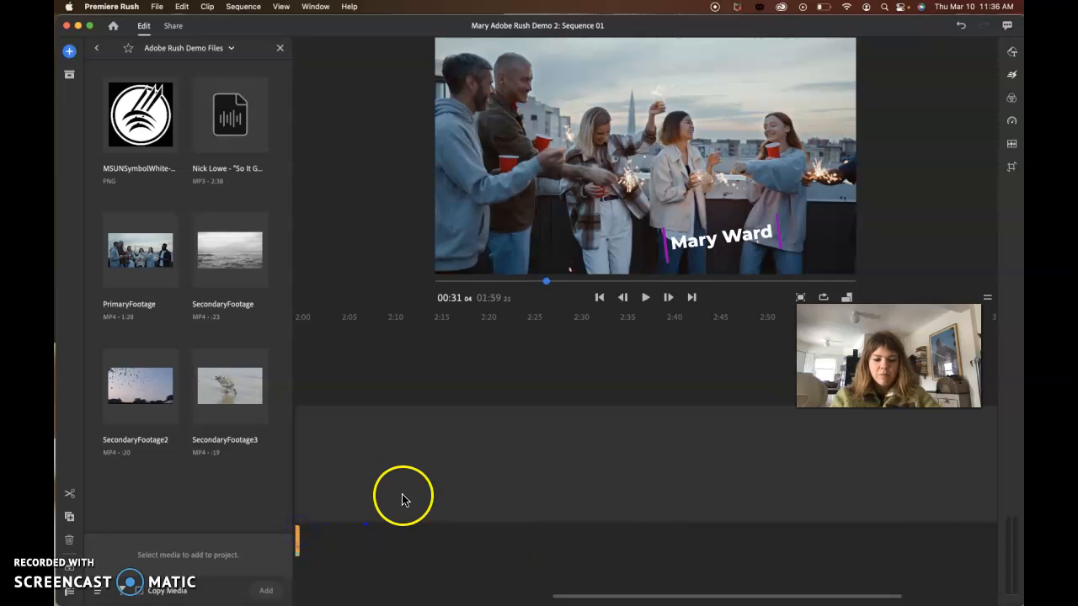
scroll(402, 499, left, 12)
scroll(644, 499, right, 8)
drag(601, 542, 322, 541)
scroll(361, 497, left, 9)
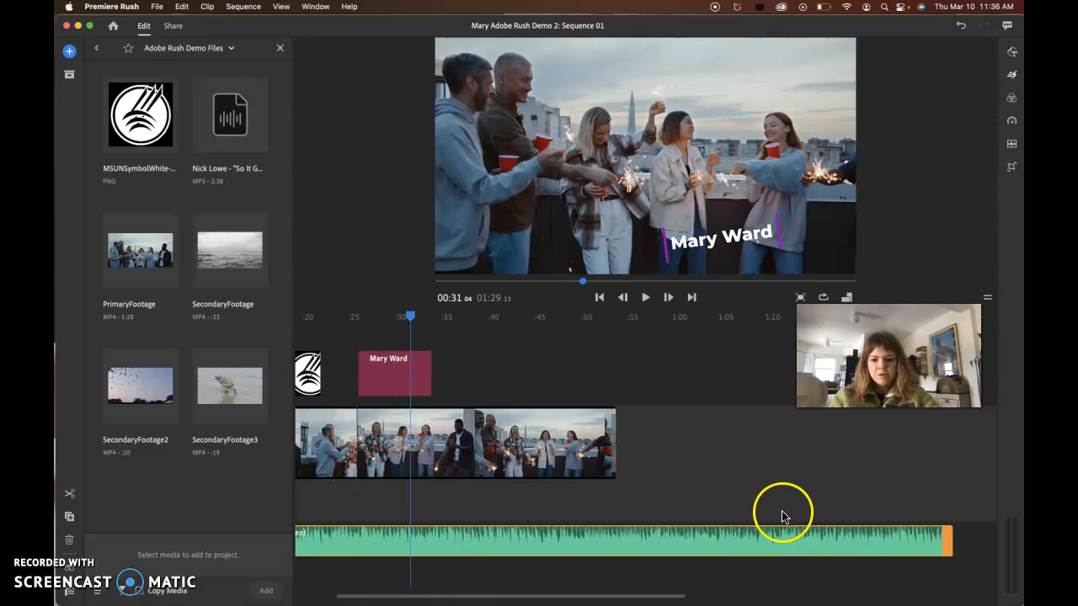
drag(946, 543, 626, 536)
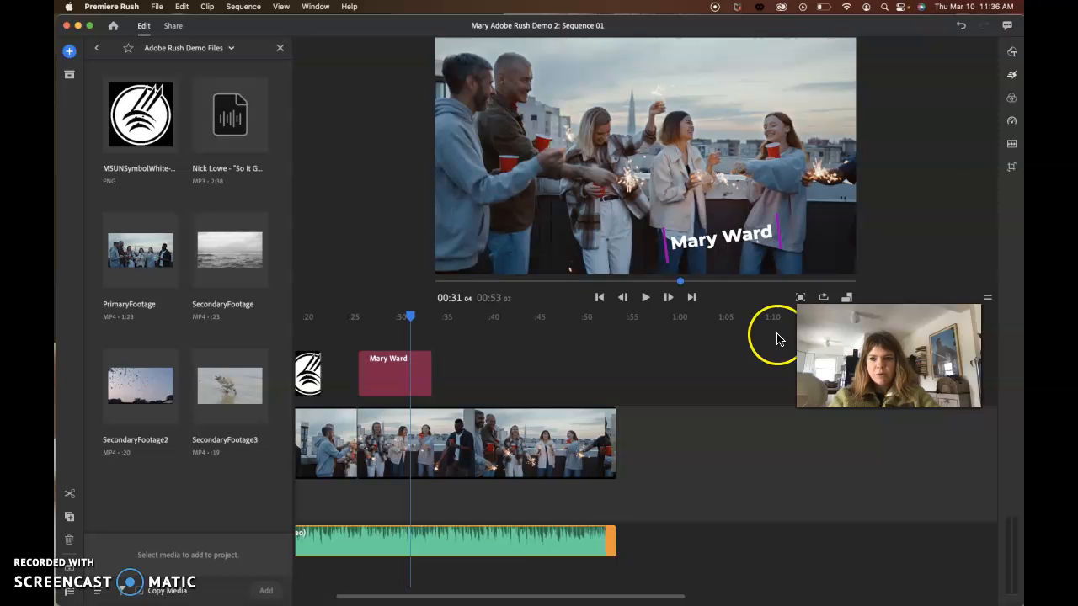
- Open the audio settings and check the volume controls for the two main video clips
click(1012, 150)
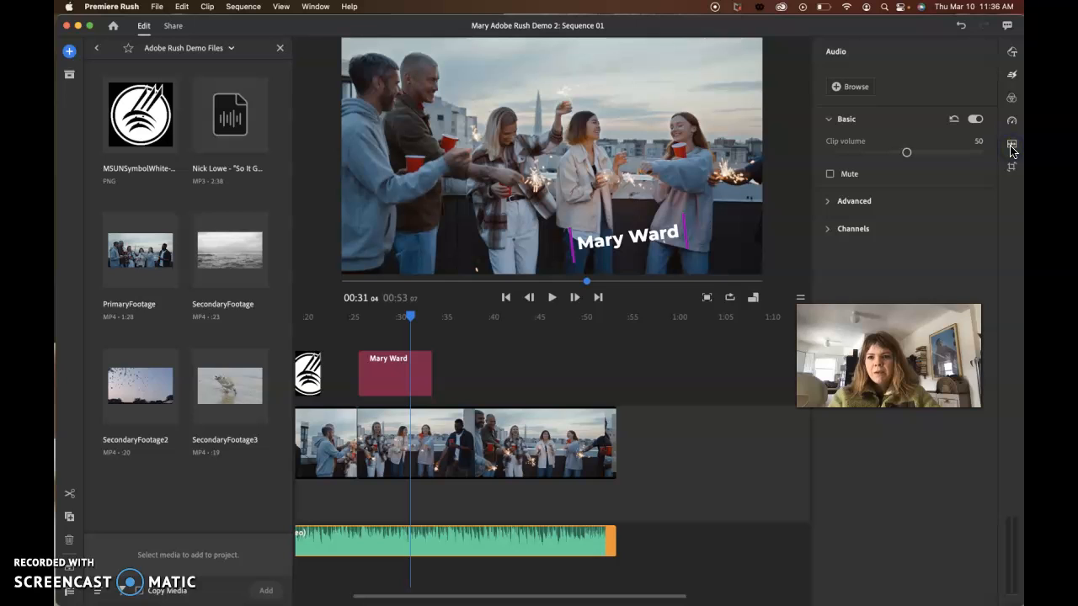
click(561, 476)
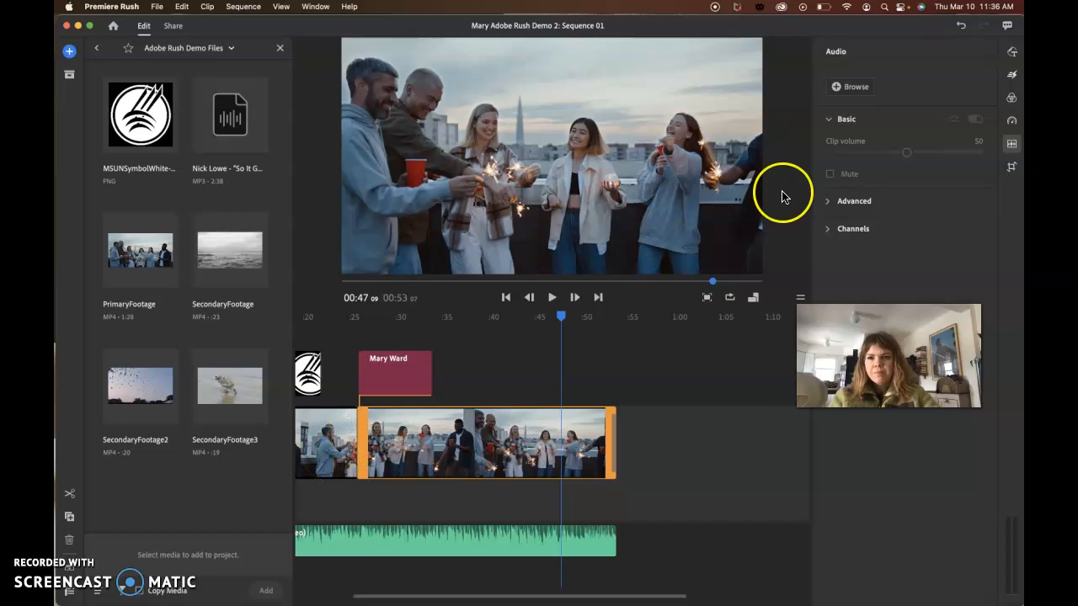
click(829, 121)
click(907, 154)
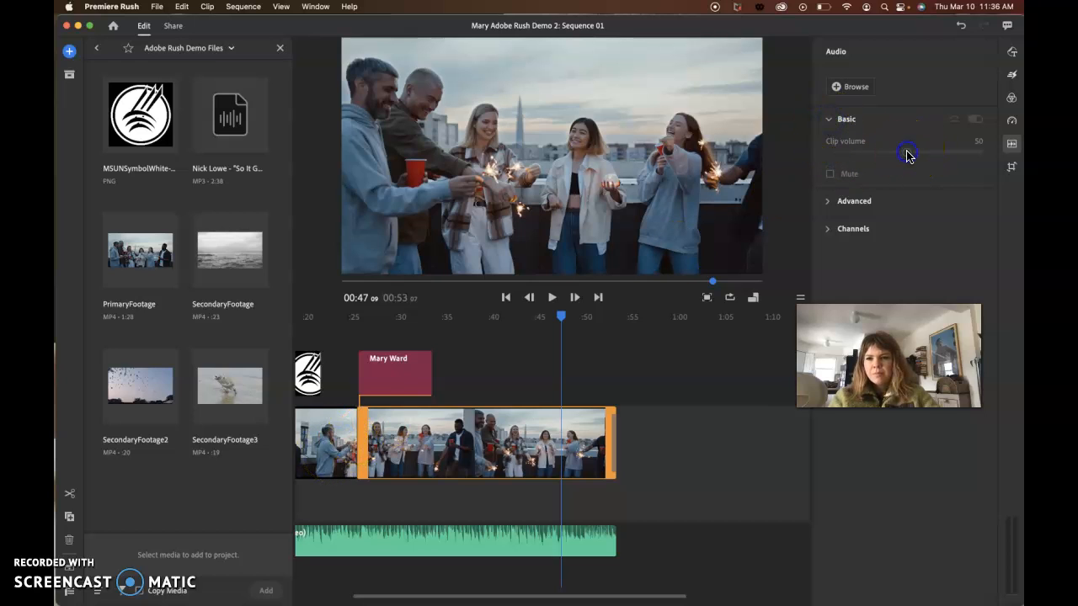
click(830, 205)
click(313, 450)
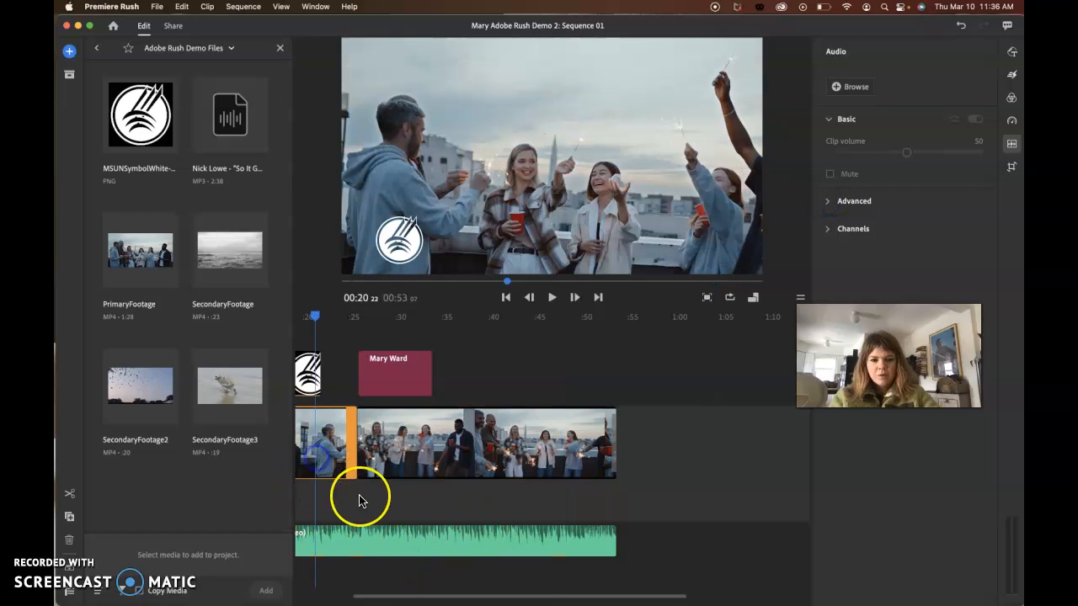
- Set the song clip's volume to 43 and look over its advanced audio options
click(422, 539)
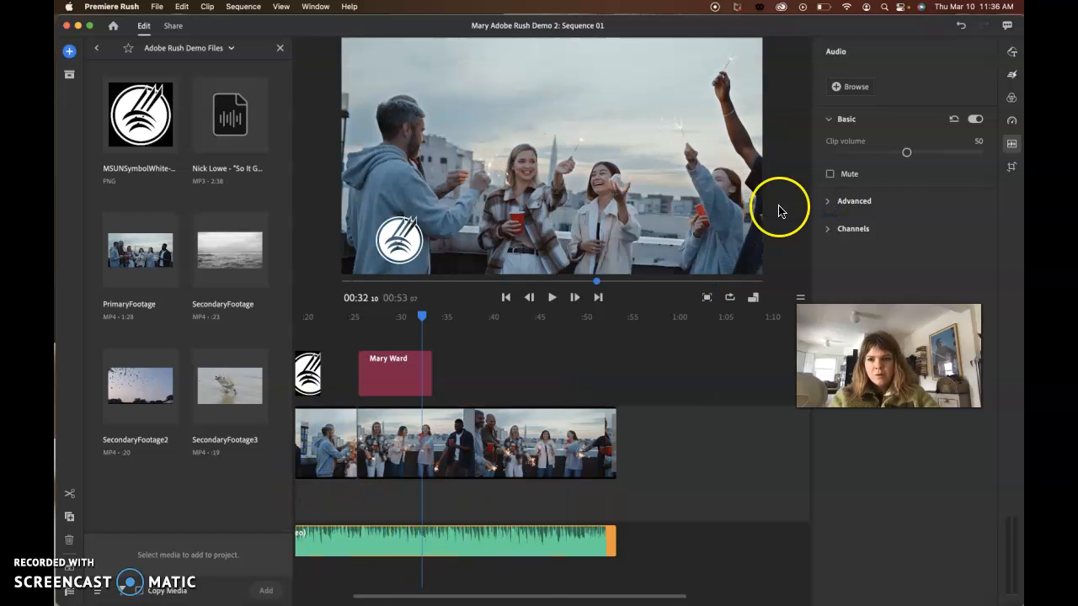
drag(906, 152, 875, 155)
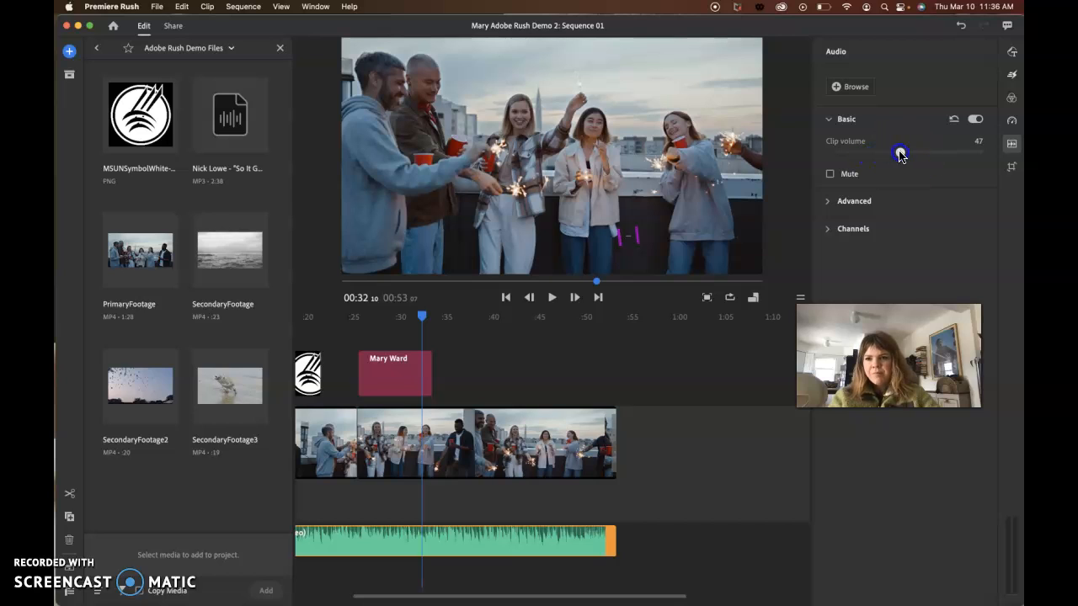
drag(883, 155, 894, 152)
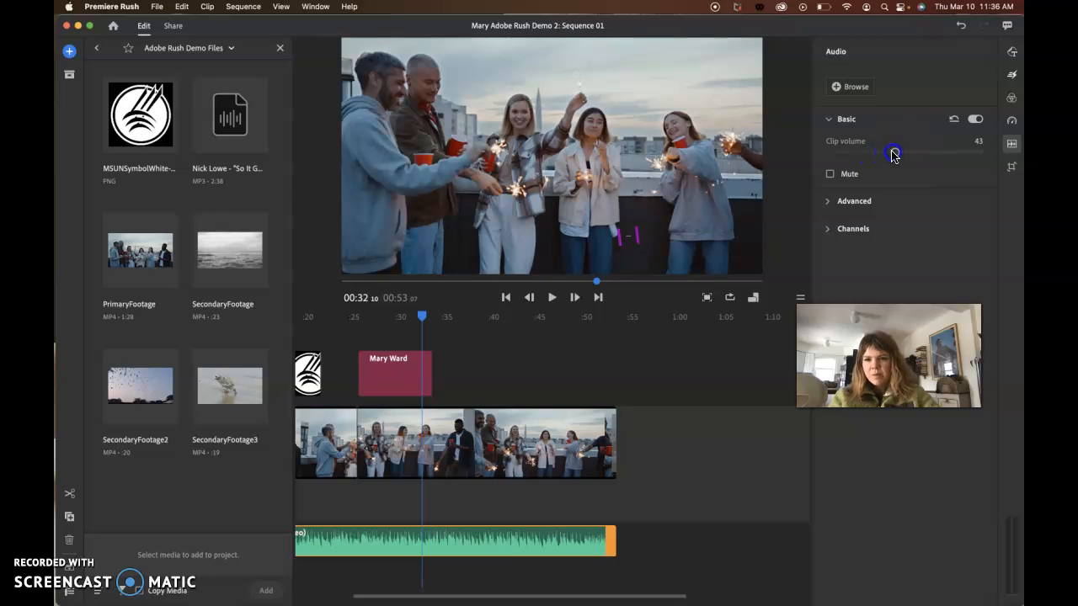
click(830, 202)
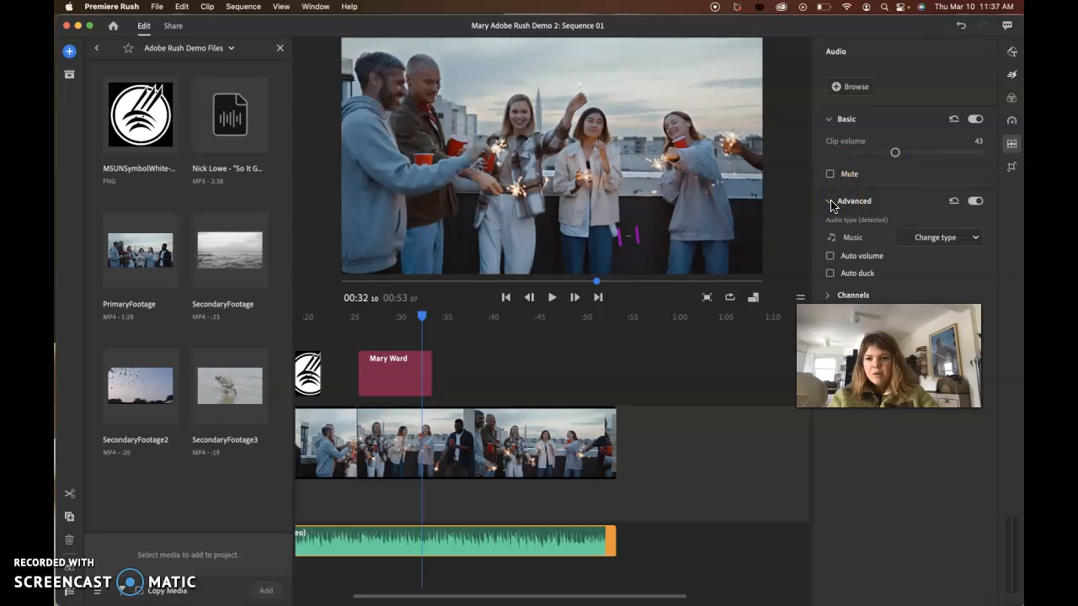
click(830, 203)
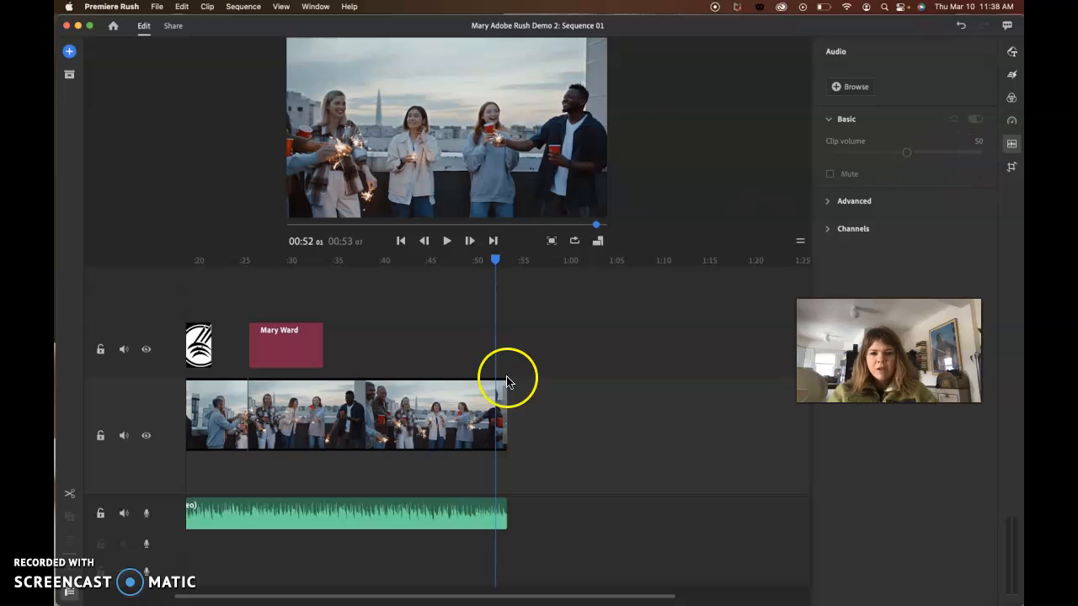
- Apply the Cyan Tone color preset to the first clip on the main video track
click(432, 412)
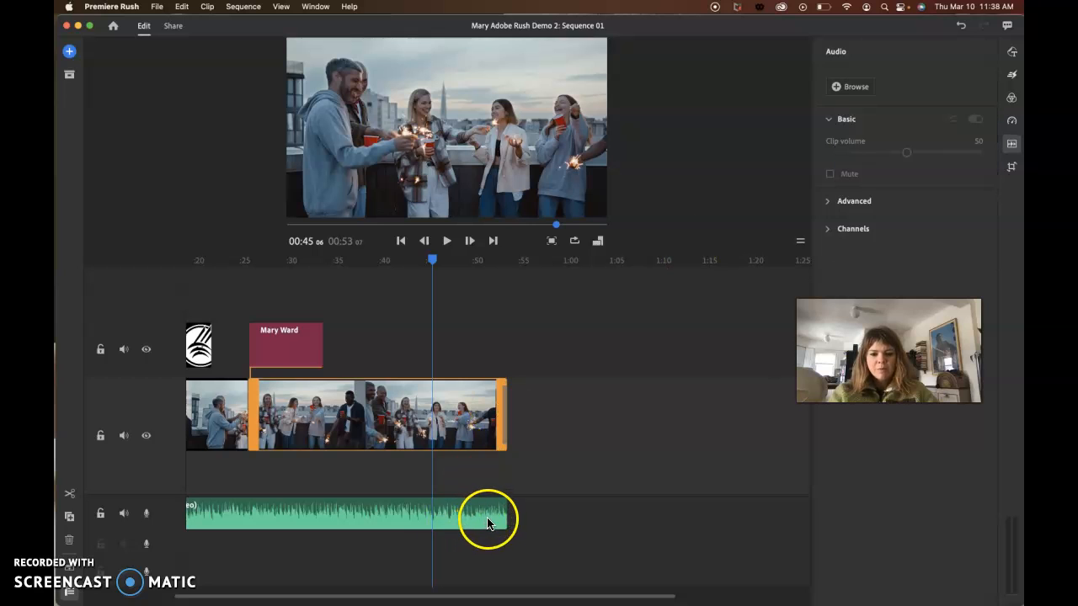
click(217, 428)
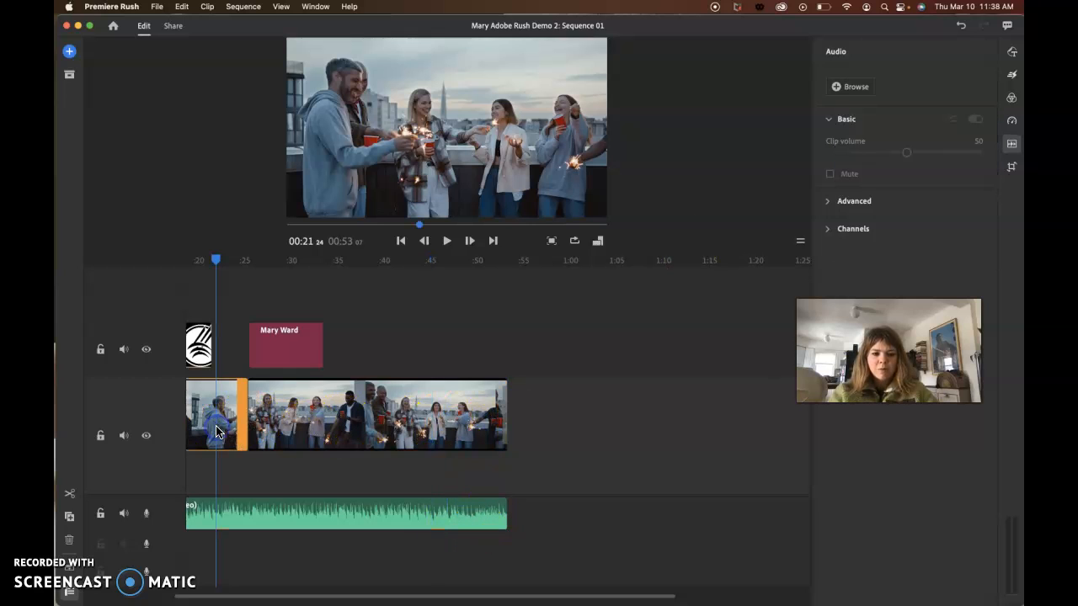
scroll(371, 425, left, 3)
scroll(371, 426, left, 2)
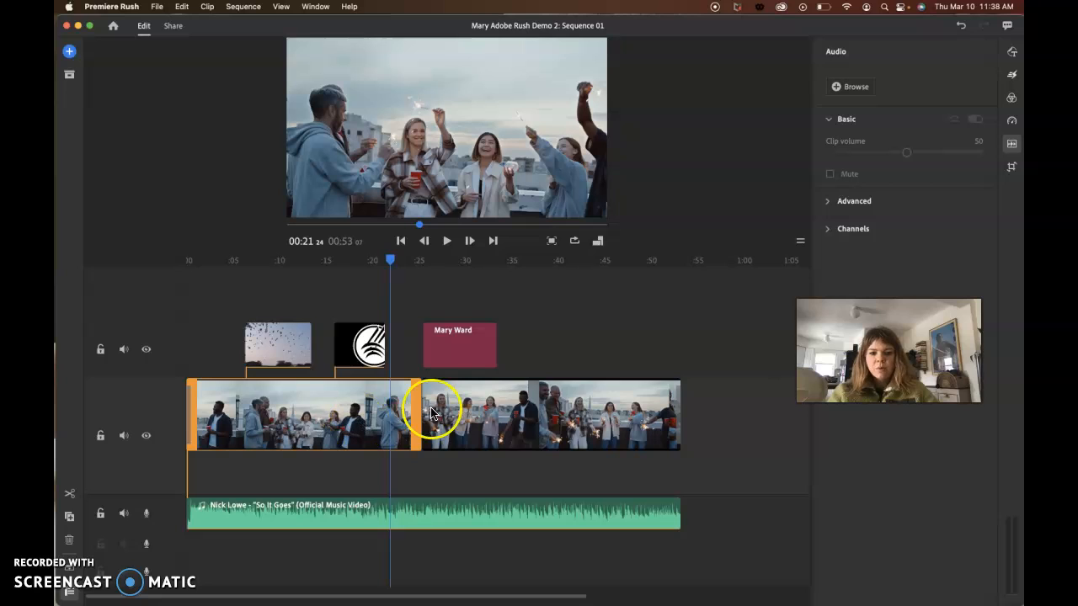
click(1012, 99)
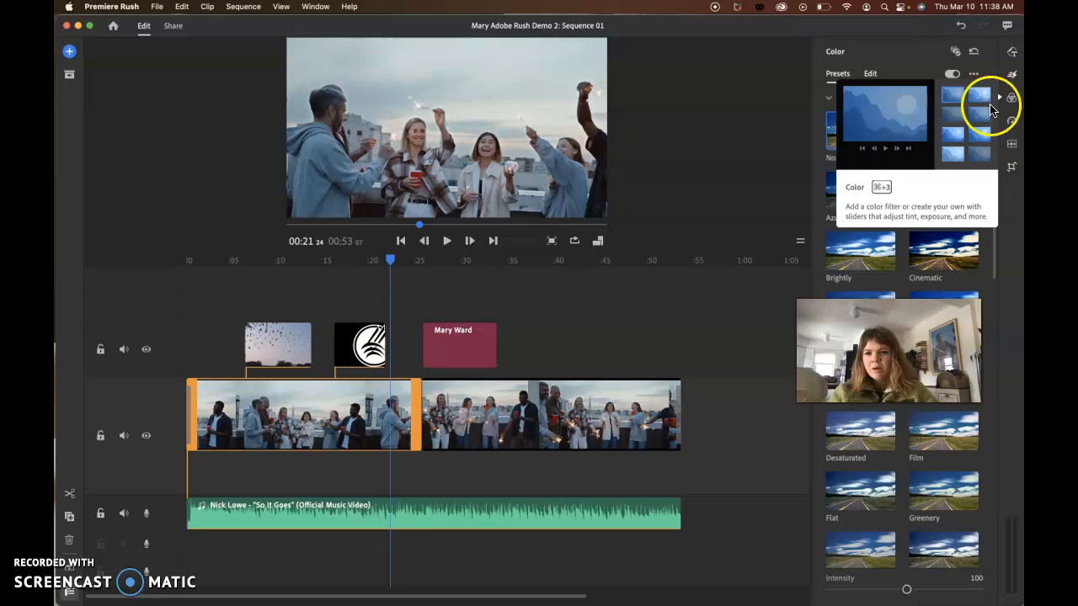
drag(916, 340, 701, 313)
drag(707, 275, 669, 269)
click(953, 313)
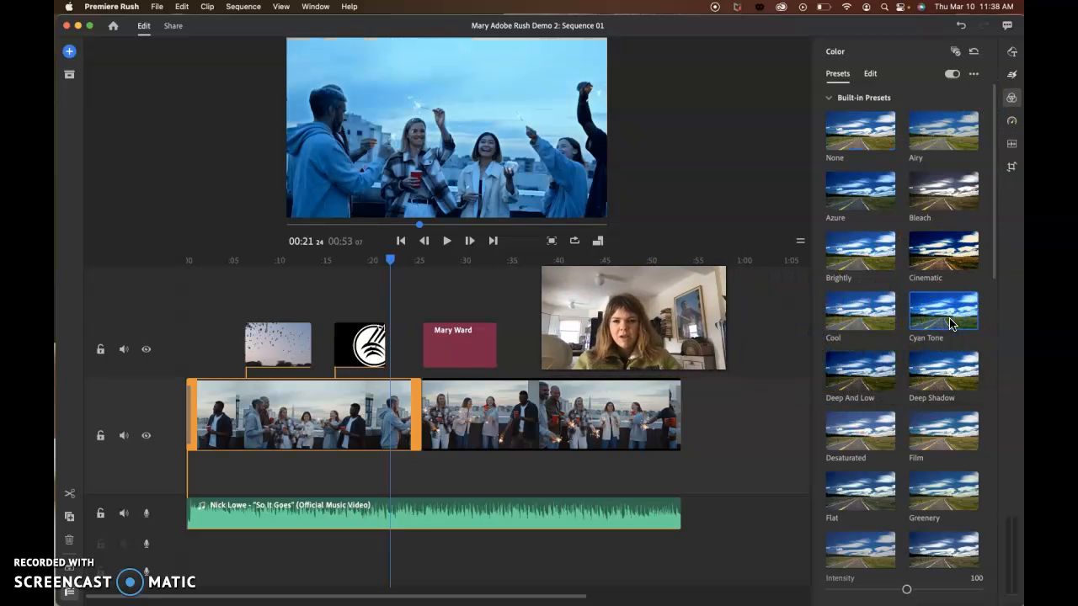
- Try the Deep And Low and Deep Shadow presets on the first main clip, returning to Cyan Tone
click(869, 369)
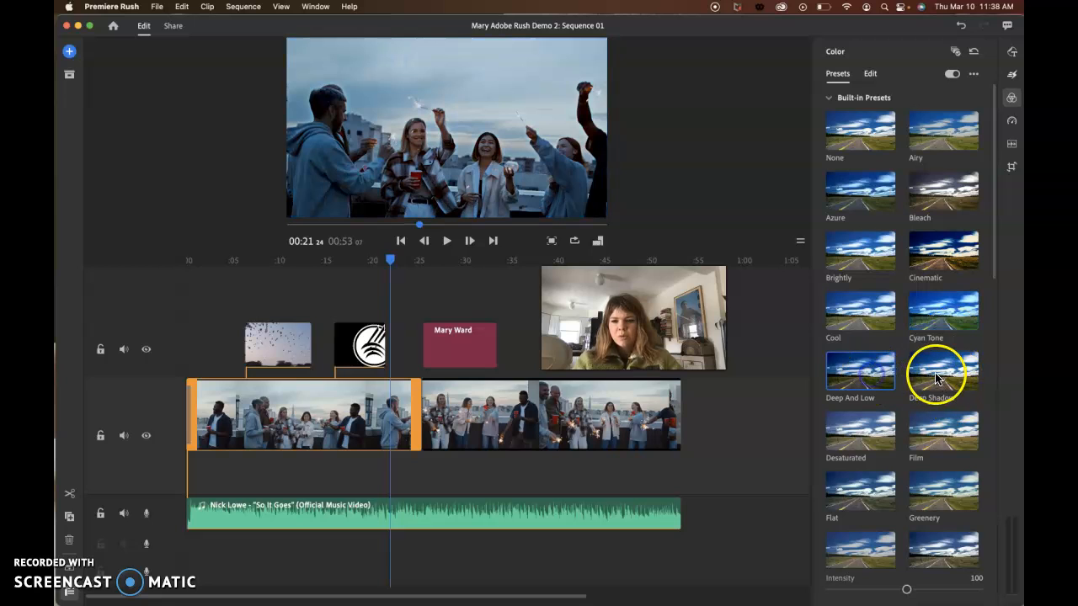
click(937, 379)
click(938, 313)
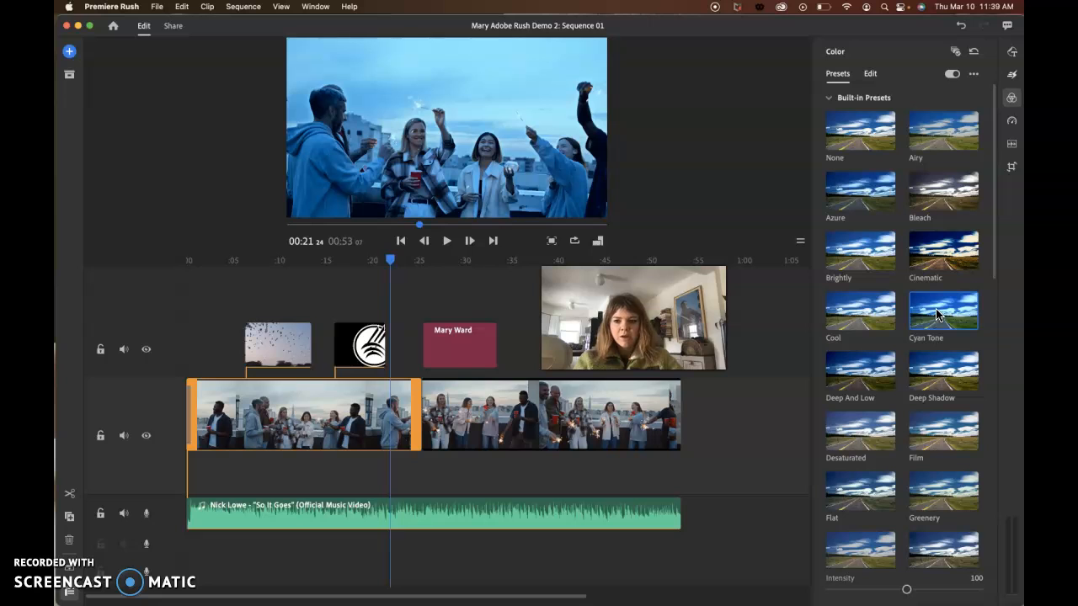
- Edit the first main clip's basic color values, setting Exposure to 0.39 and Contrast to -26
click(870, 73)
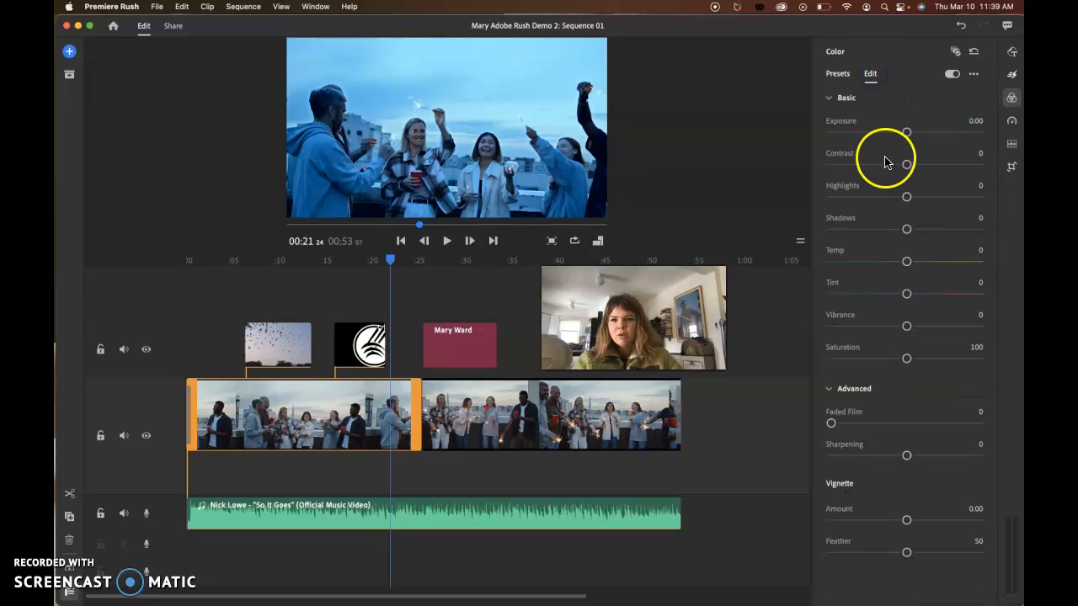
drag(906, 132, 886, 164)
click(947, 78)
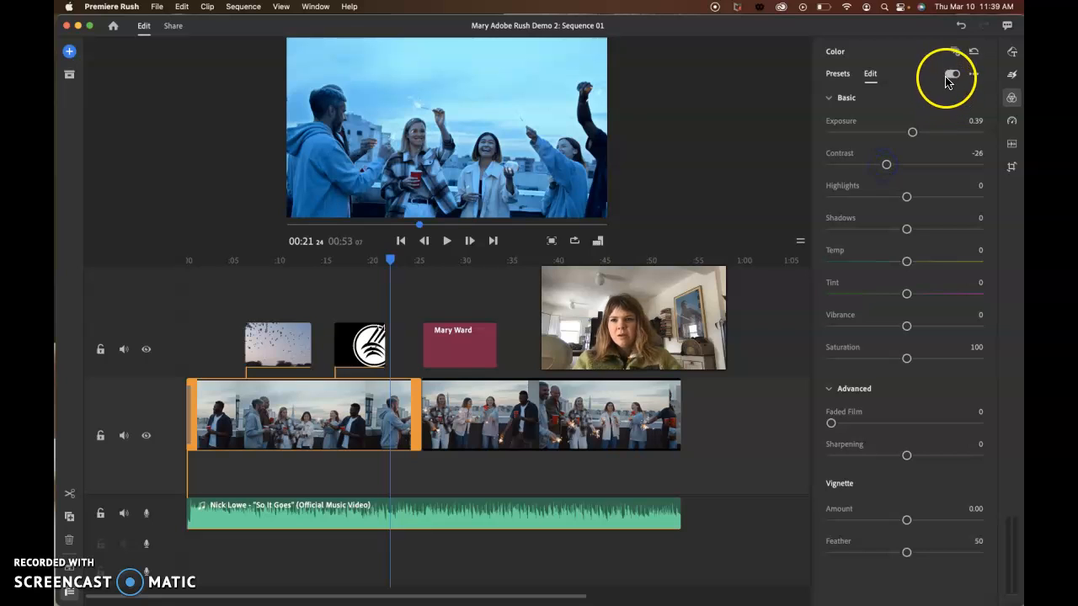
click(954, 78)
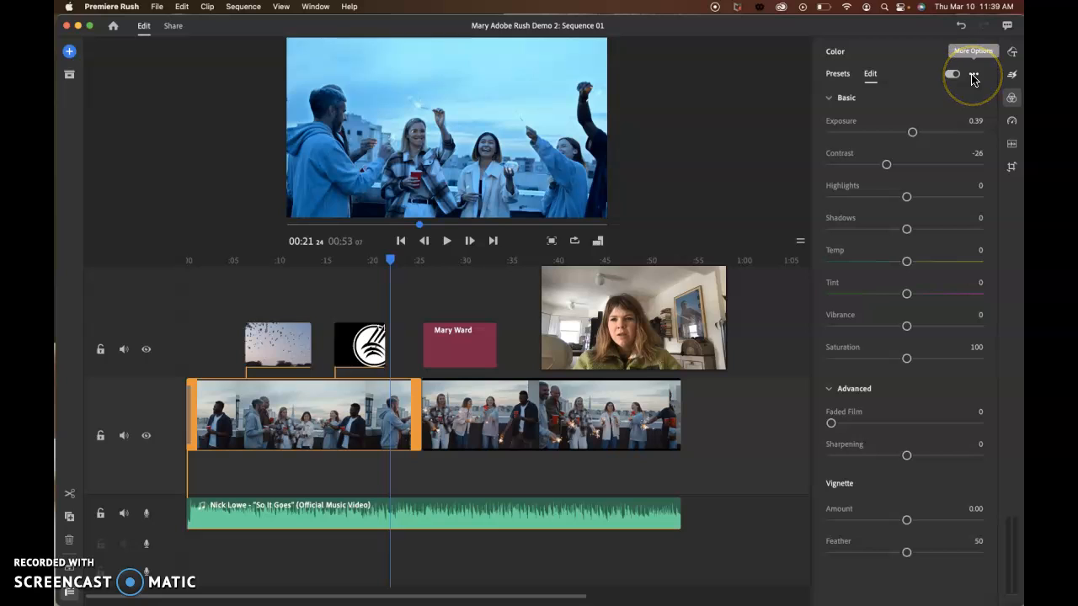
- Look at the options for creating, renaming and deleting color presets without choosing one
click(973, 78)
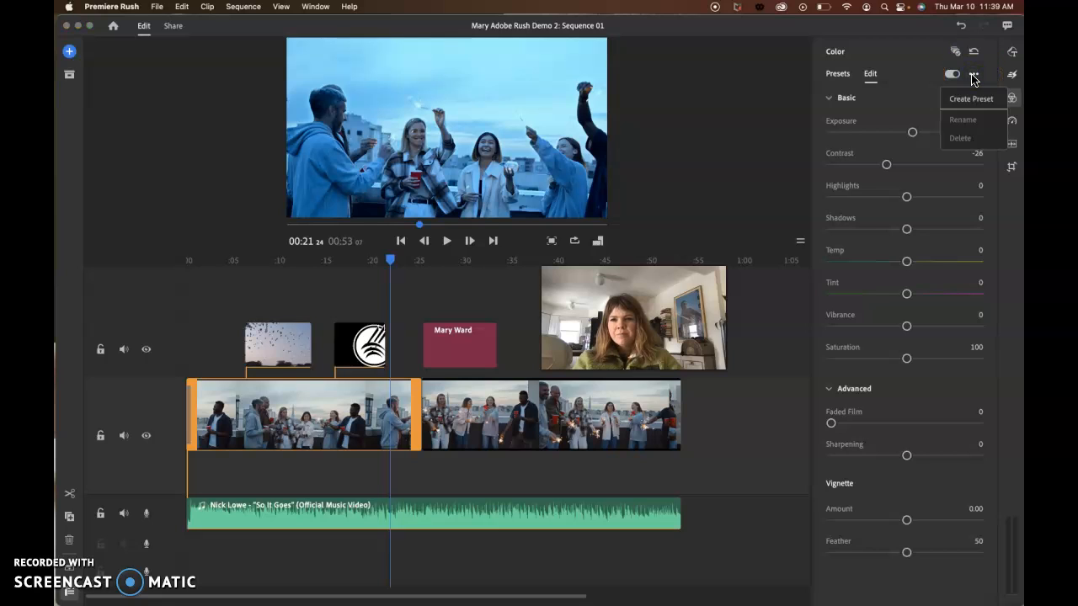
click(921, 73)
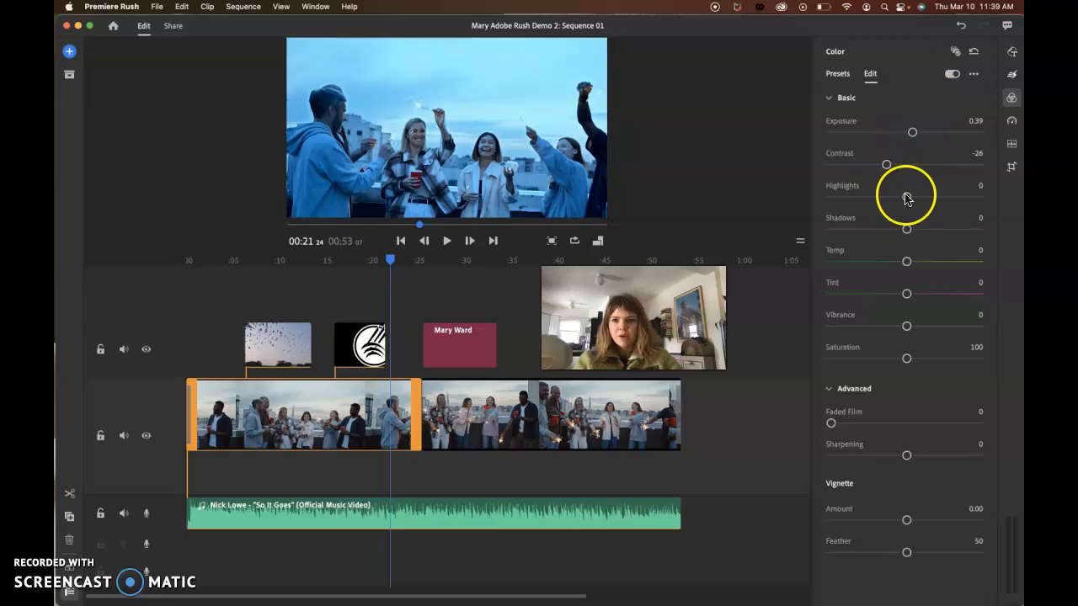
click(973, 74)
click(923, 74)
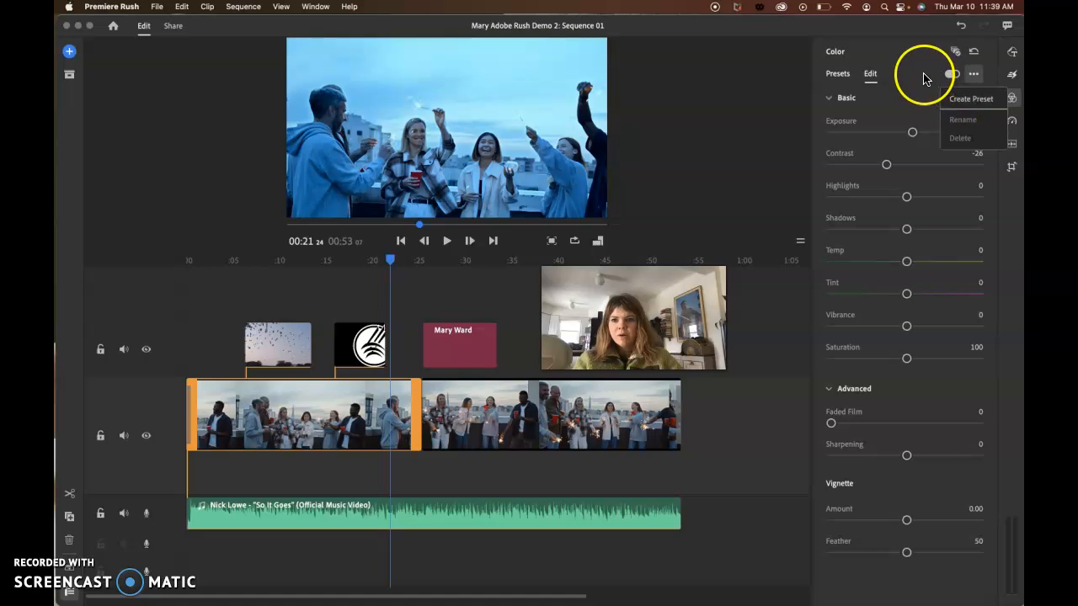
- Set Faded Film to 20 and the Vignette Amount to 1.13, and apply the color settings to all similar clips
drag(832, 423, 861, 423)
drag(910, 521, 934, 516)
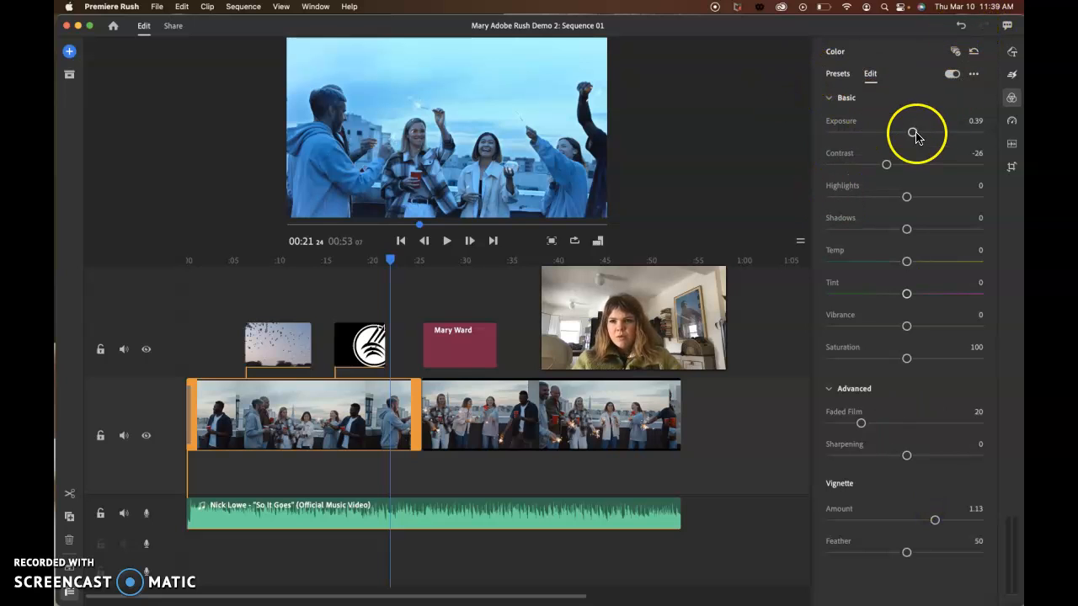
click(955, 53)
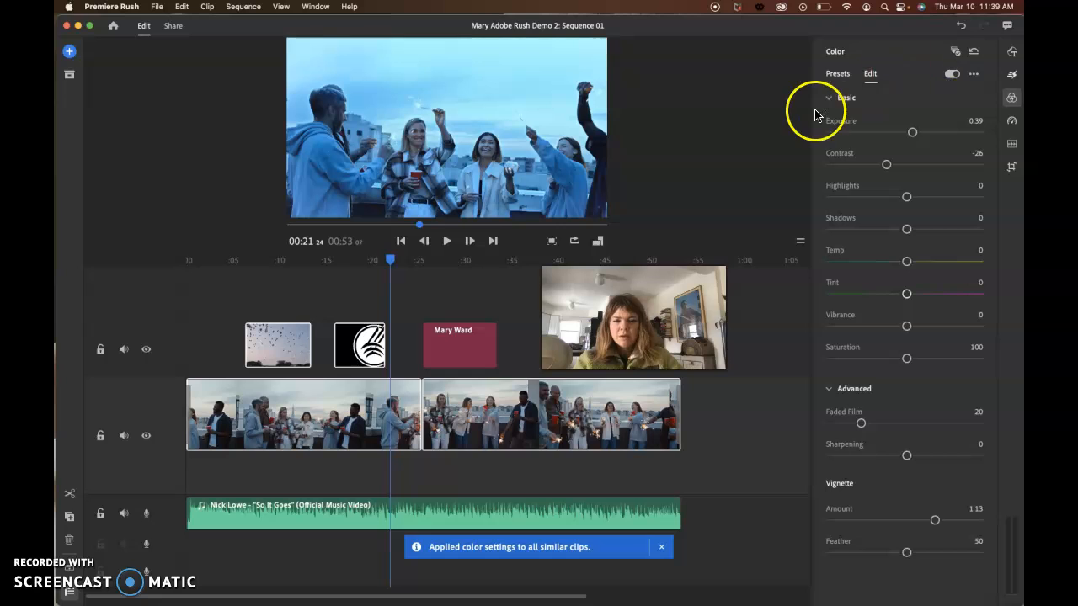
click(1011, 98)
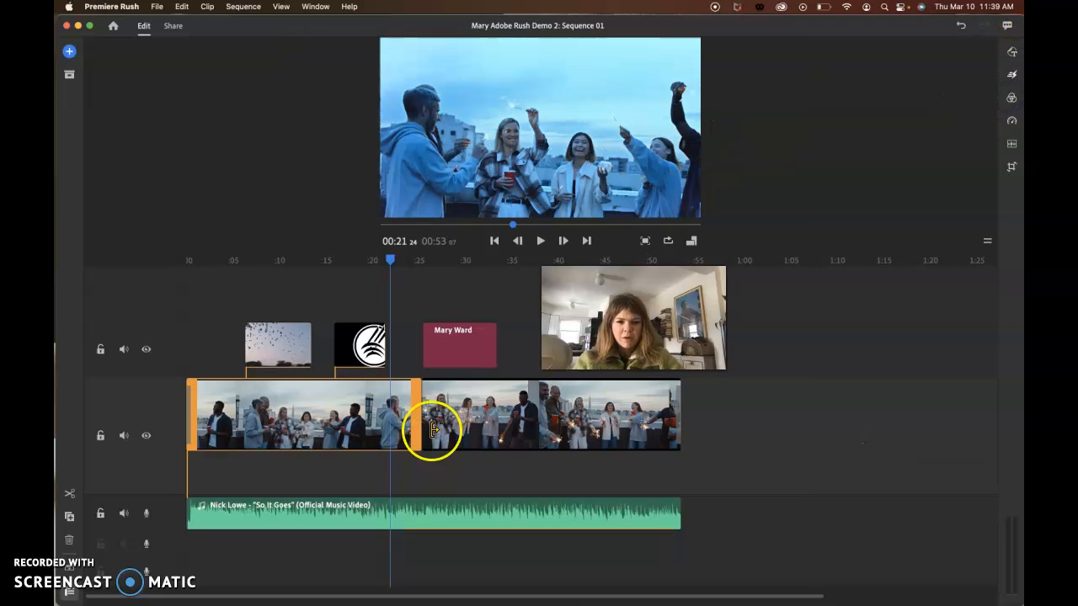
- Compare the color of the two main video clips in the preview and return the playhead to the sequence start
click(468, 425)
click(343, 409)
click(485, 415)
click(348, 422)
click(534, 421)
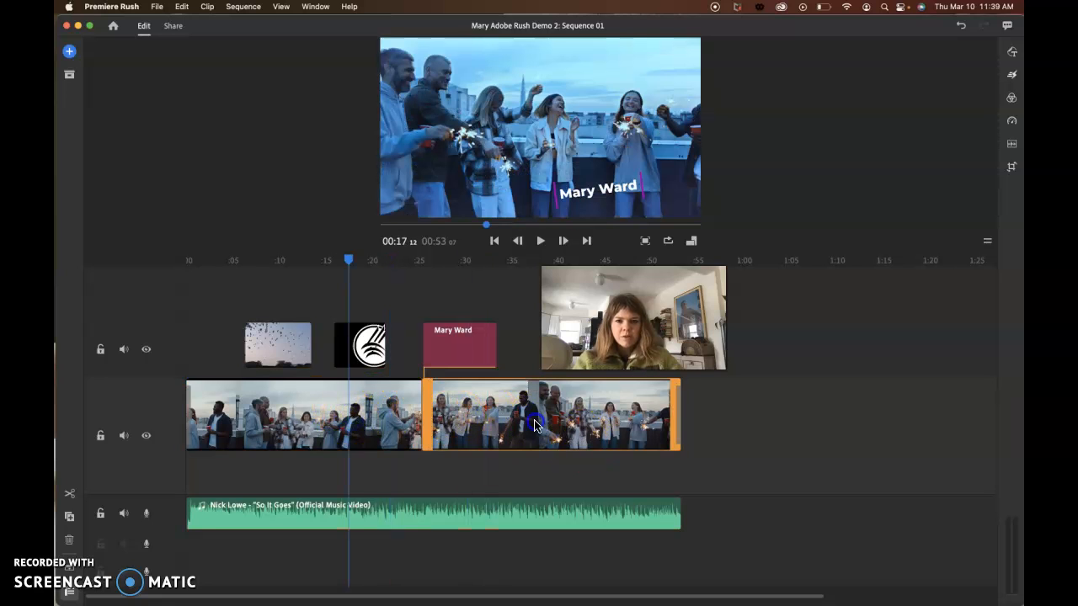
click(316, 435)
drag(313, 260, 186, 262)
- Pick up the song clip and put it back in place on its track, with the playhead at 00:15
click(329, 508)
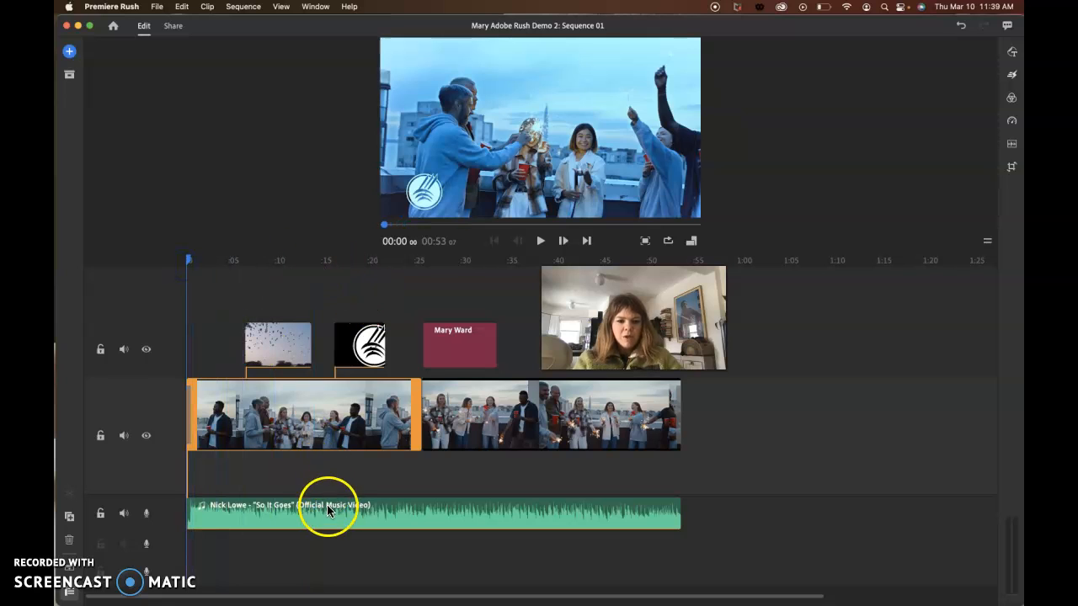
key(Delete)
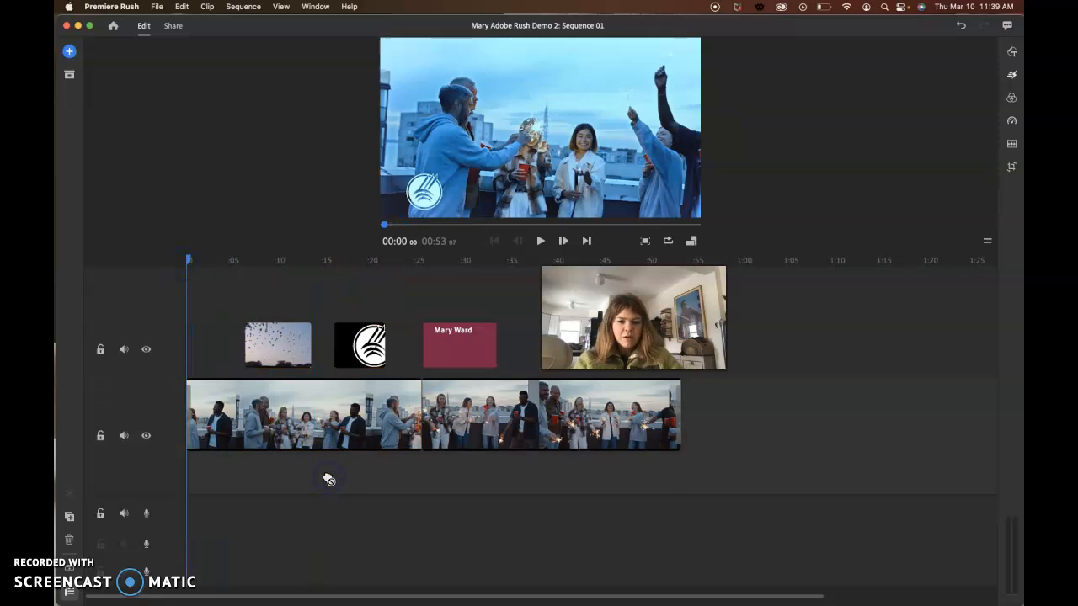
drag(328, 479, 329, 491)
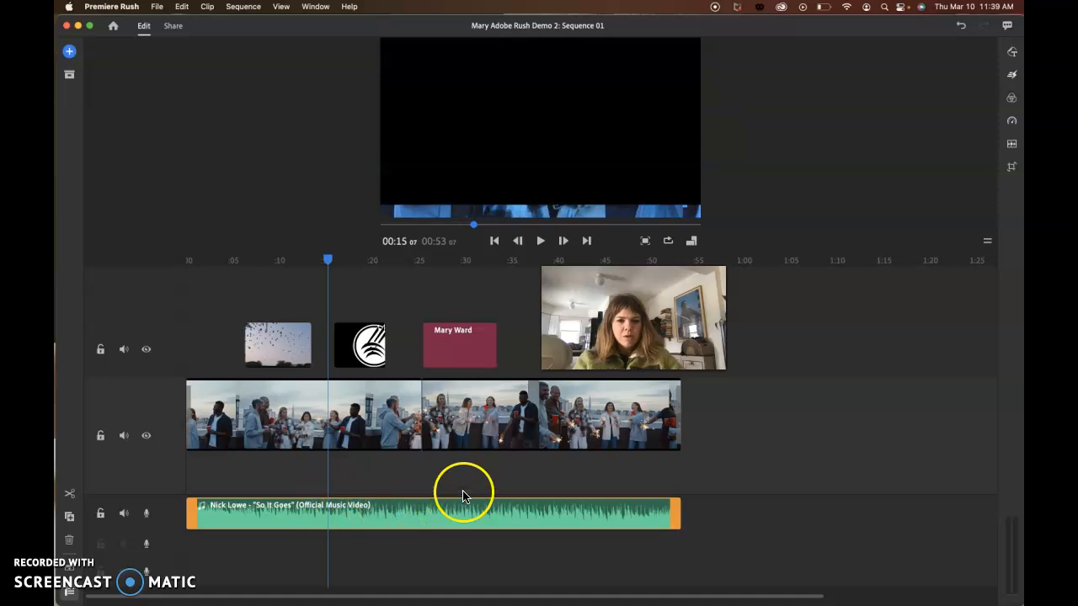
click(328, 263)
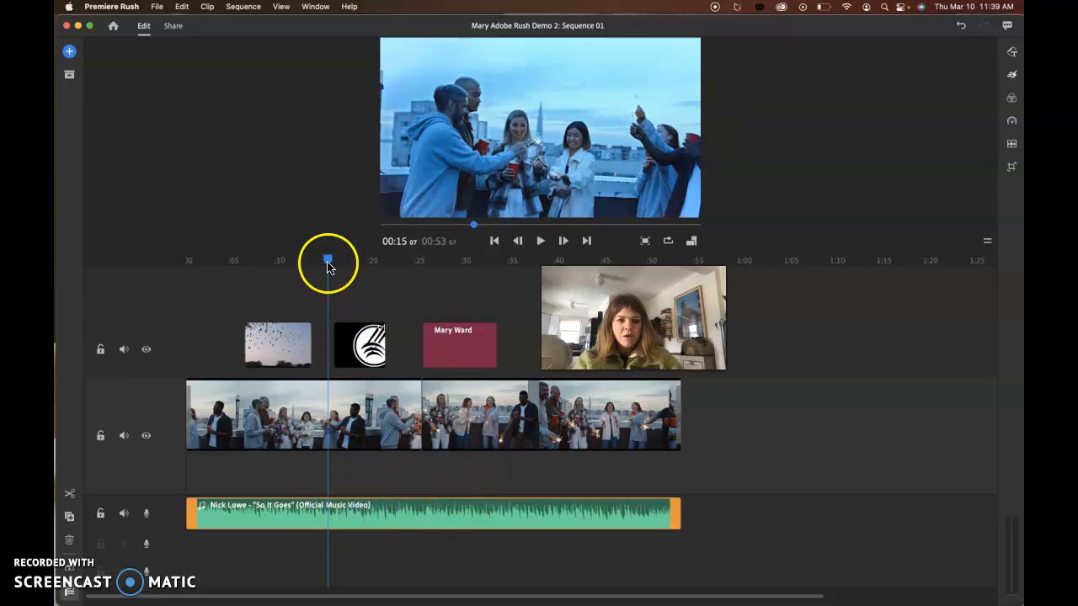
- Move the playhead to about 00:03 and name the local export file with the creator's first name followed by AdobeRushDemo
drag(330, 255, 221, 261)
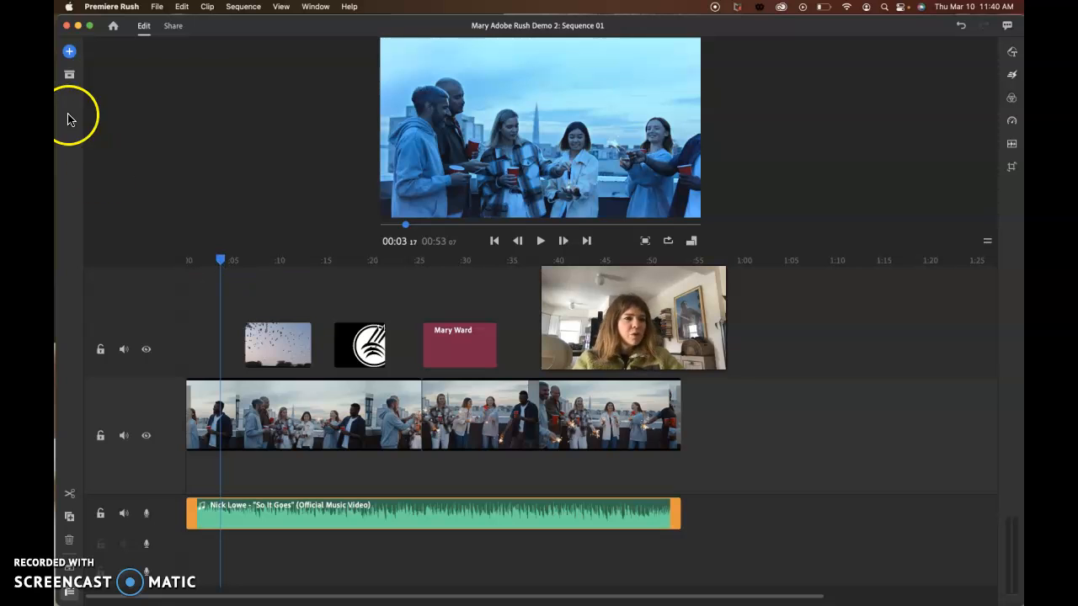
click(175, 28)
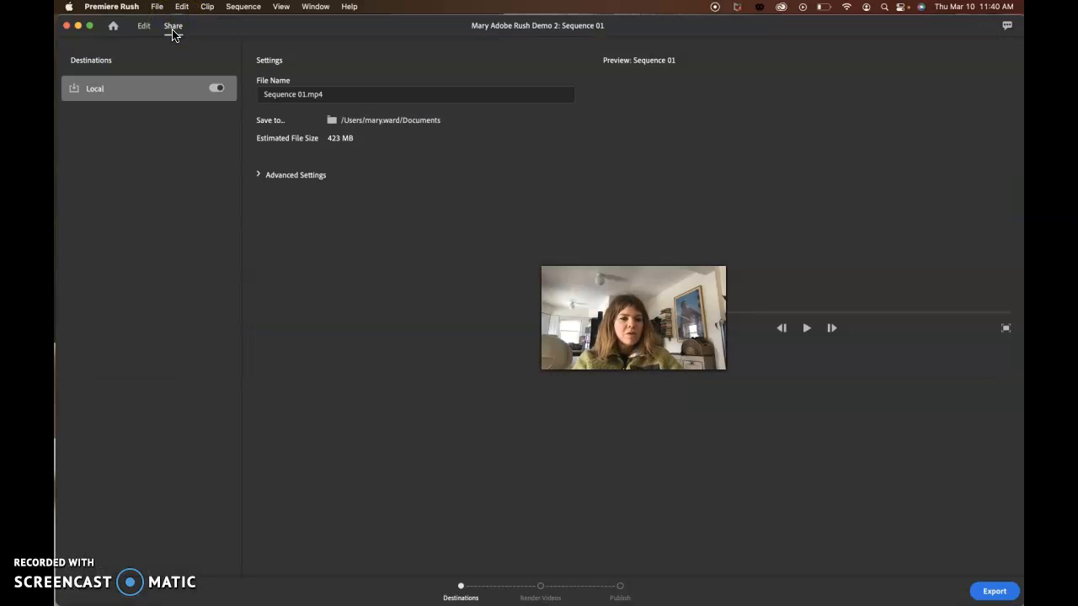
click(283, 101)
click(299, 97)
triple_click(277, 93)
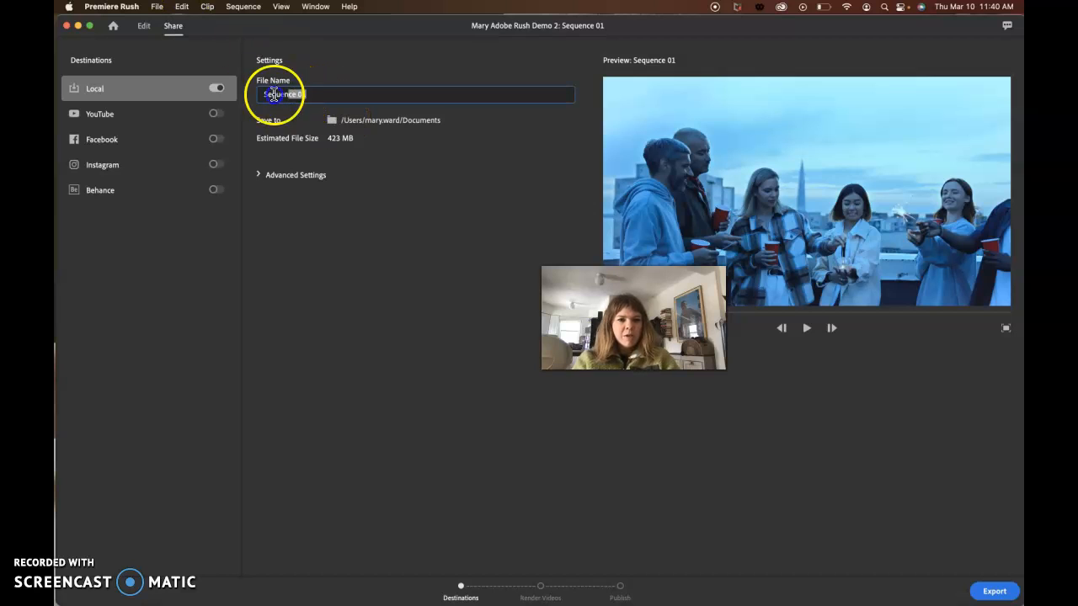
text(MaryAdobeRush)
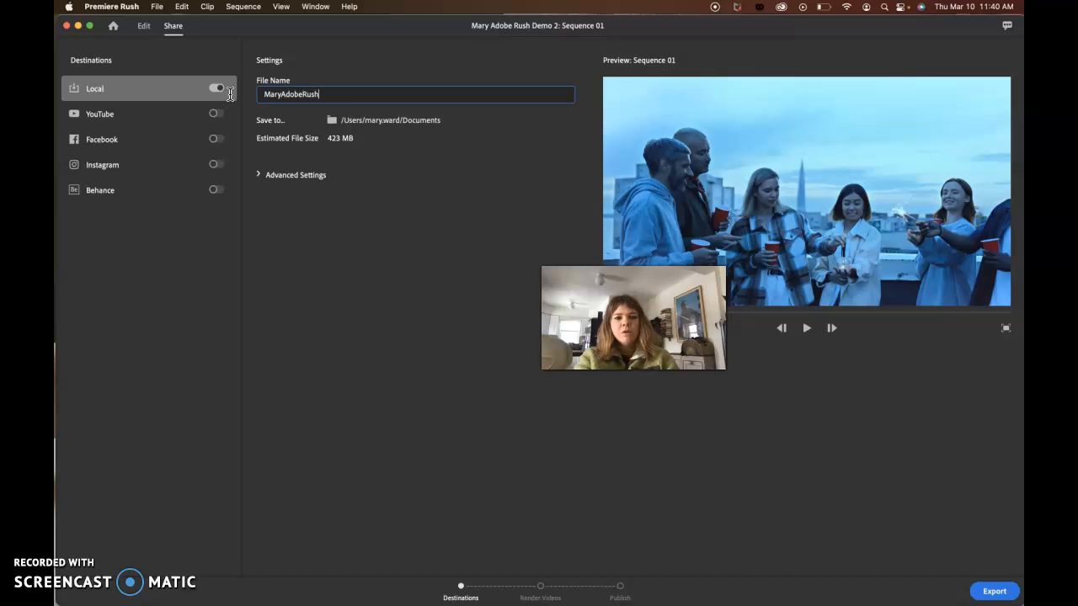
text(Deom)
key(BackSpace)
key(BackSpace)
text(mo)
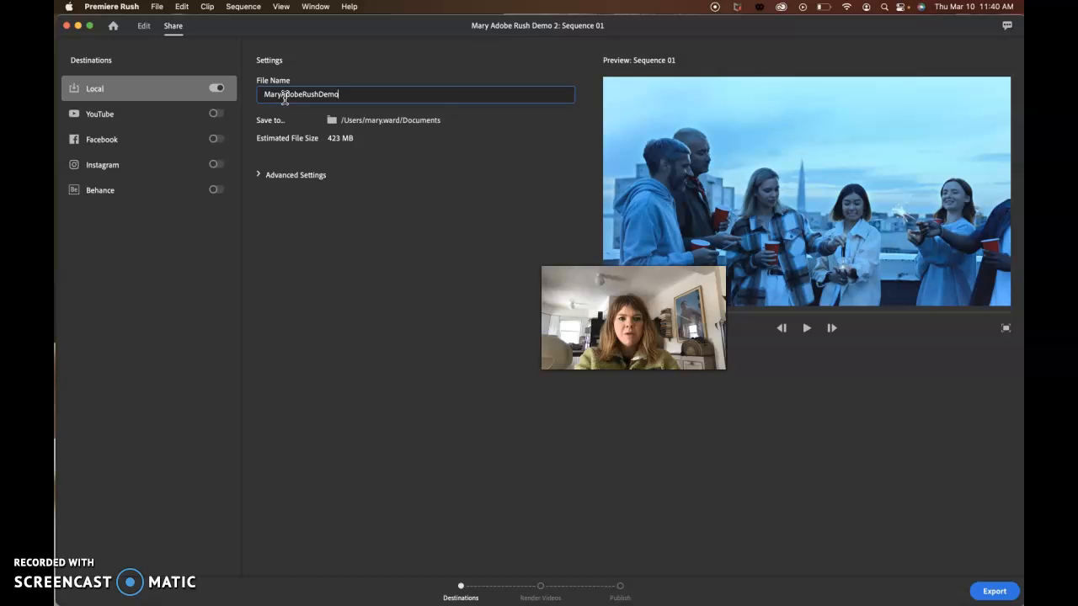
- Set the save location to the Adobe Rush Demo Files folder on the Desktop and export the video with the existing advanced settings
click(384, 123)
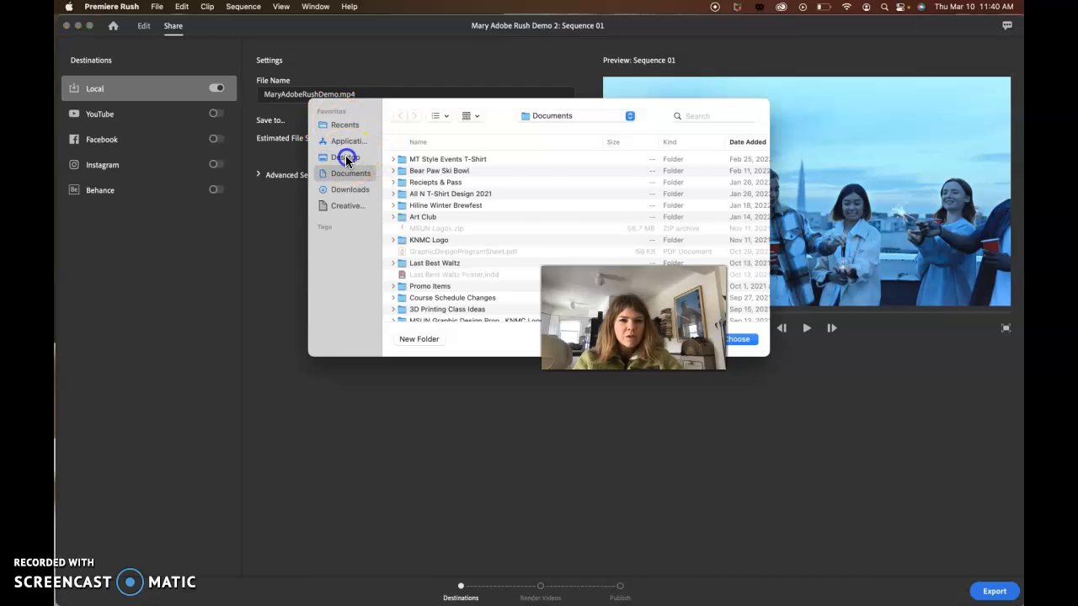
click(345, 158)
click(449, 160)
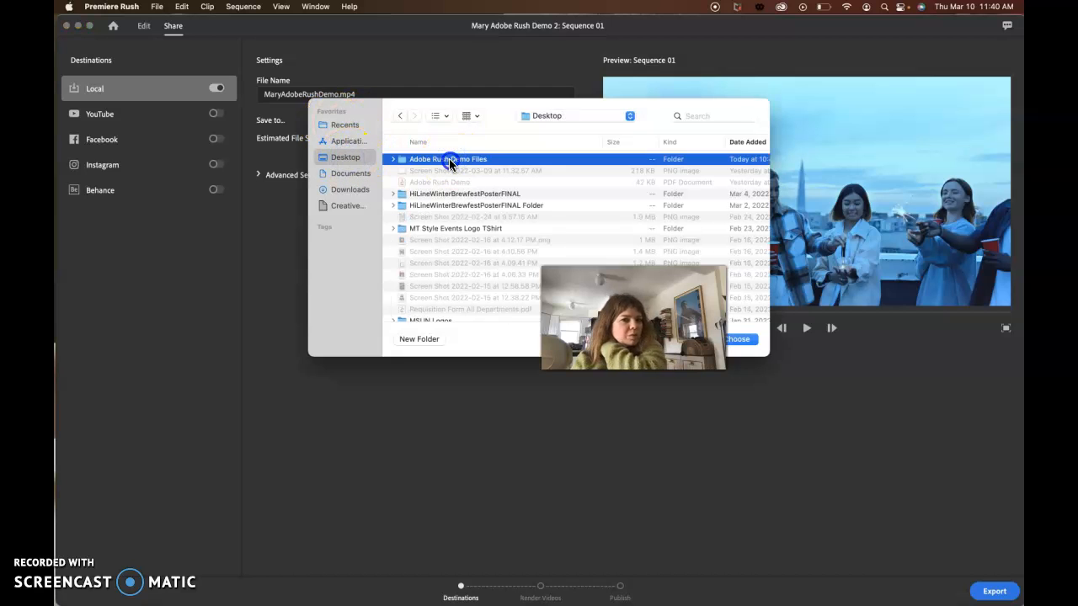
double_click(448, 160)
click(739, 339)
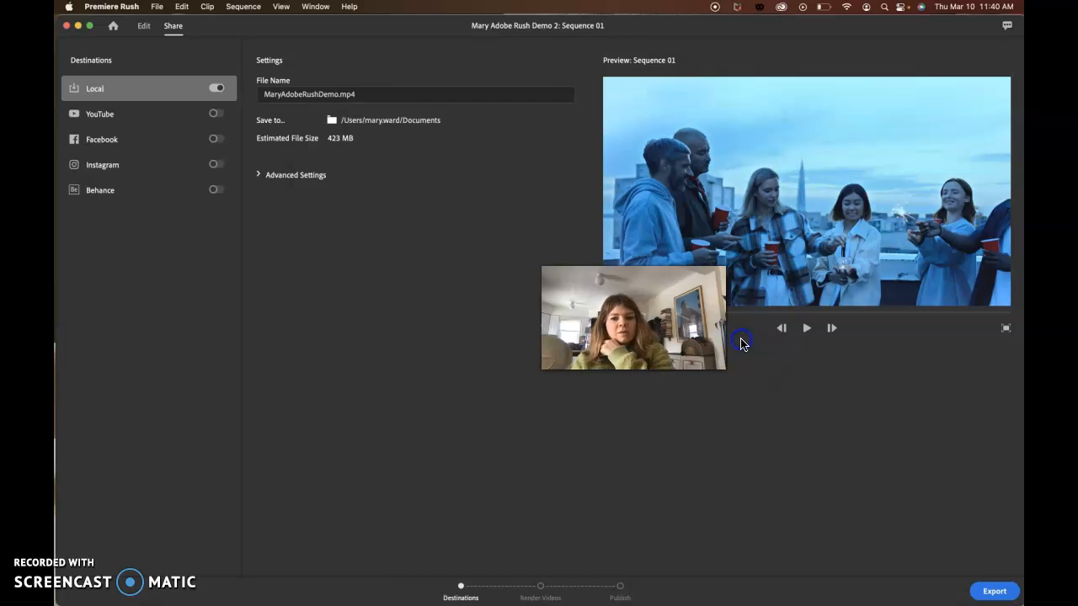
click(258, 175)
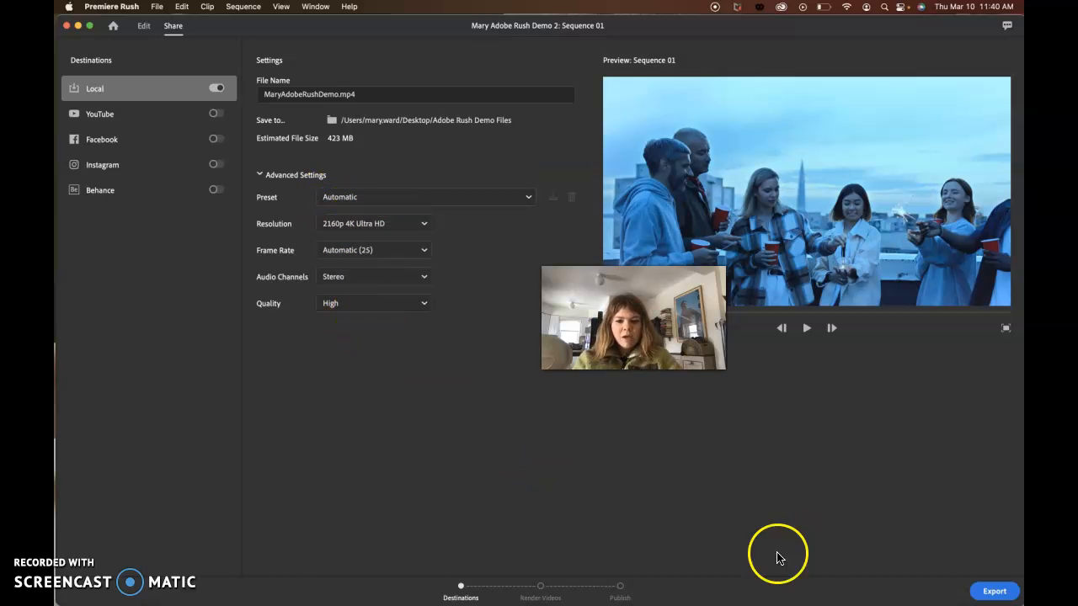
click(991, 592)
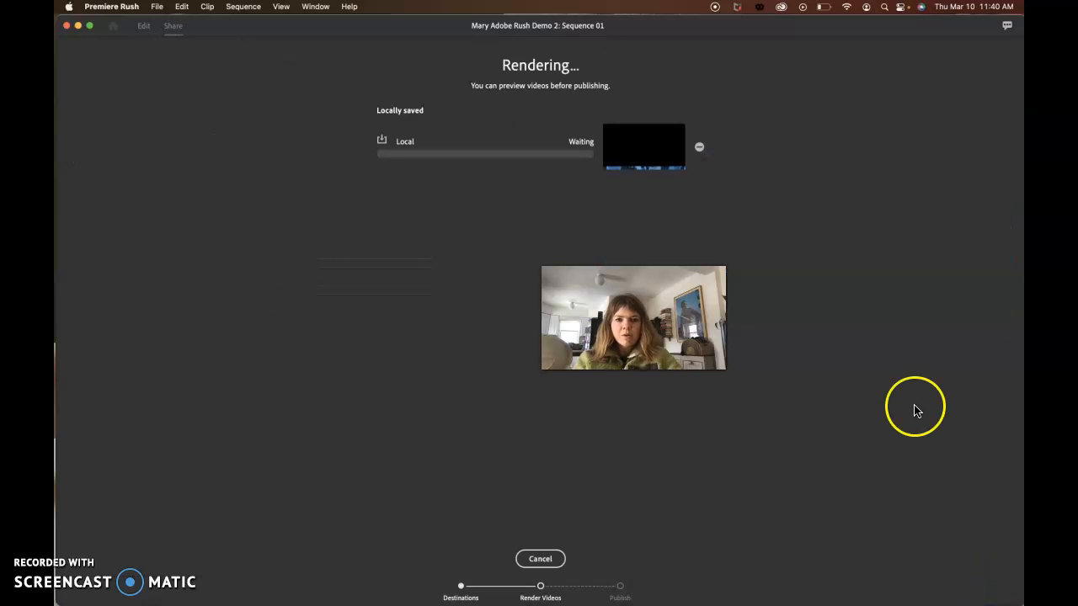